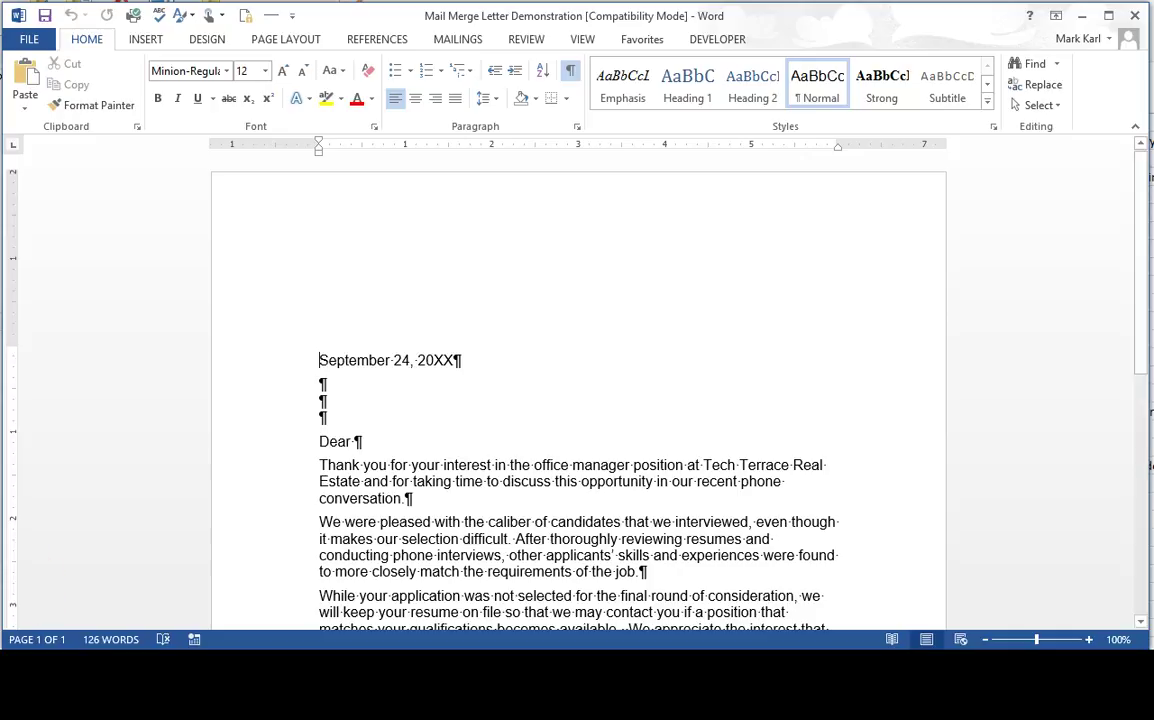
- Delete the extra blank lines under the date, leaving one empty line before 'Dear'
{"action": "key", "text": "BackSpace"}
{"action": "key", "text": "BackSpace"}
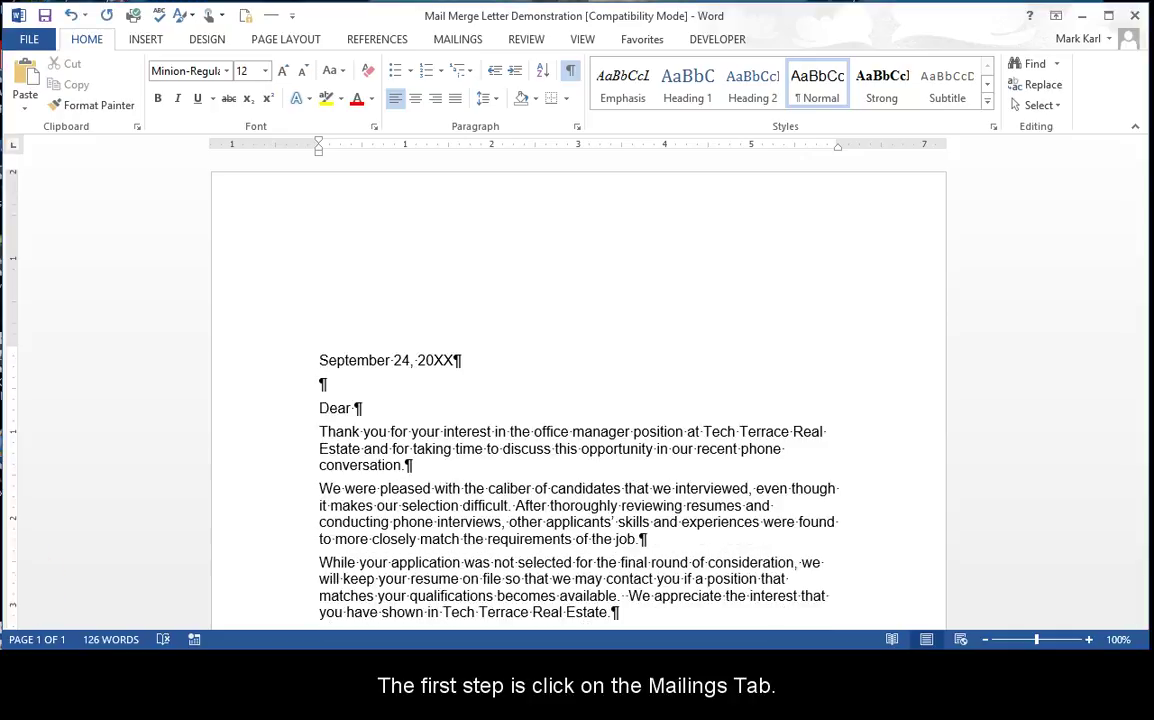
- Link Sheet1$ of the Desktop 'Mail Merge Data Source' spreadsheet as the recipient list
{"action": "left_click", "coordinate": [457, 40]}
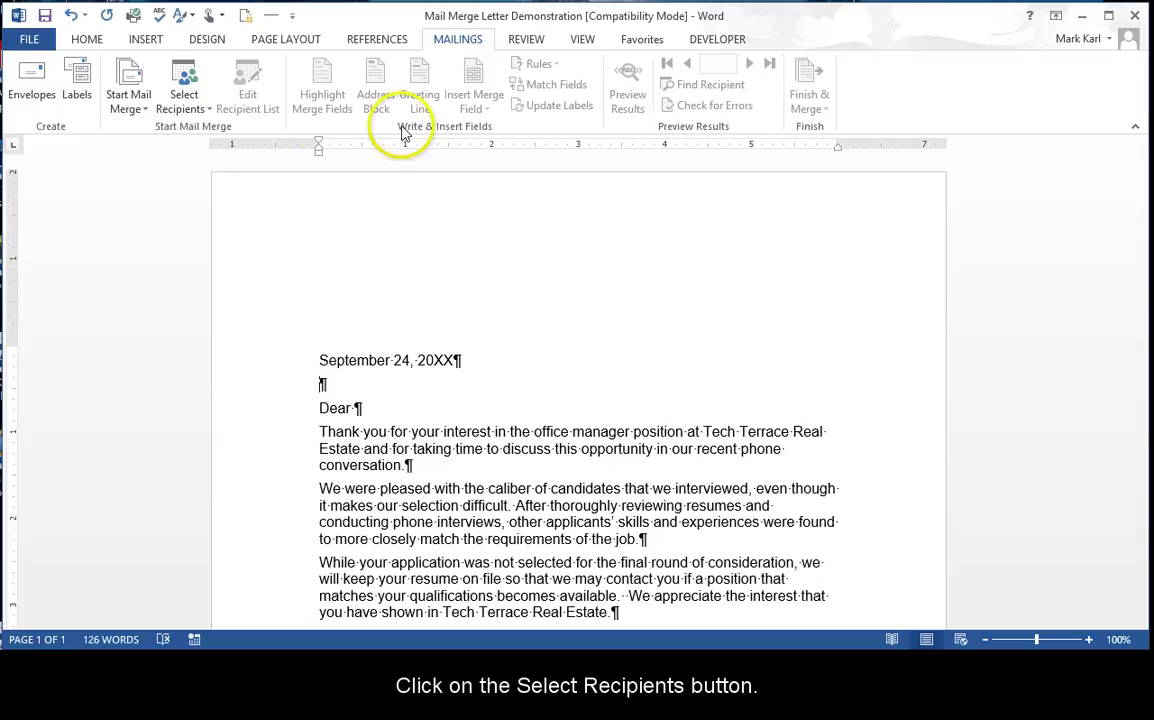
{"action": "left_click", "coordinate": [200, 108]}
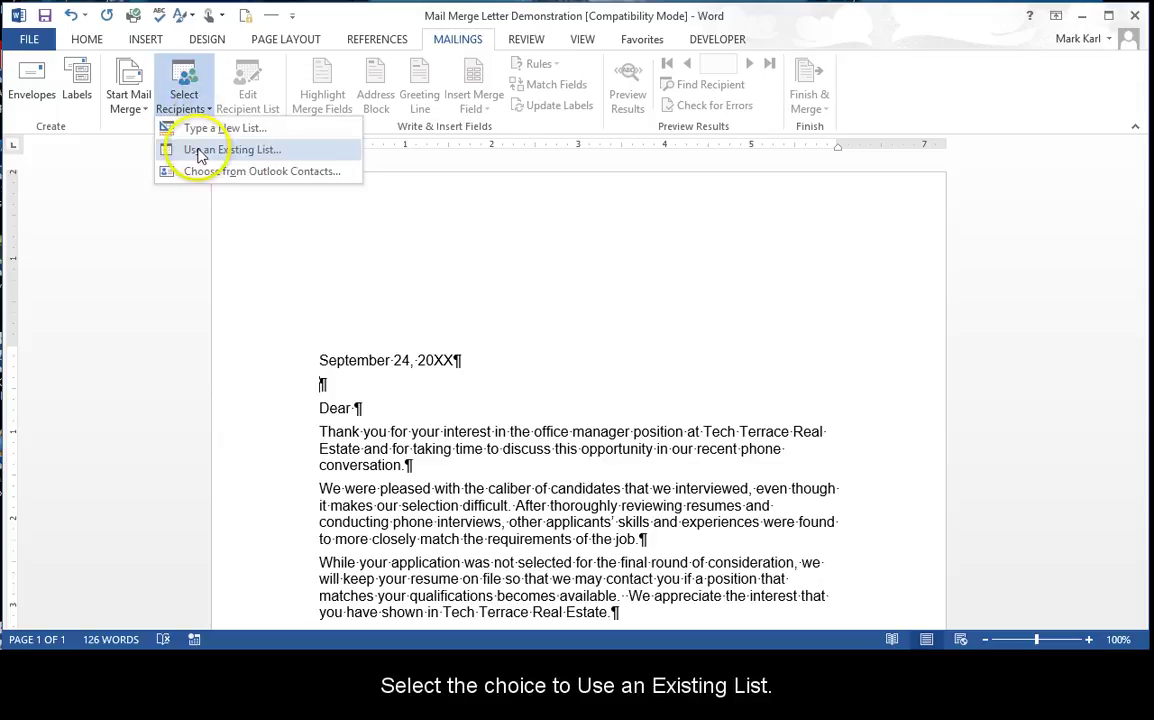
{"action": "left_click", "coordinate": [303, 152]}
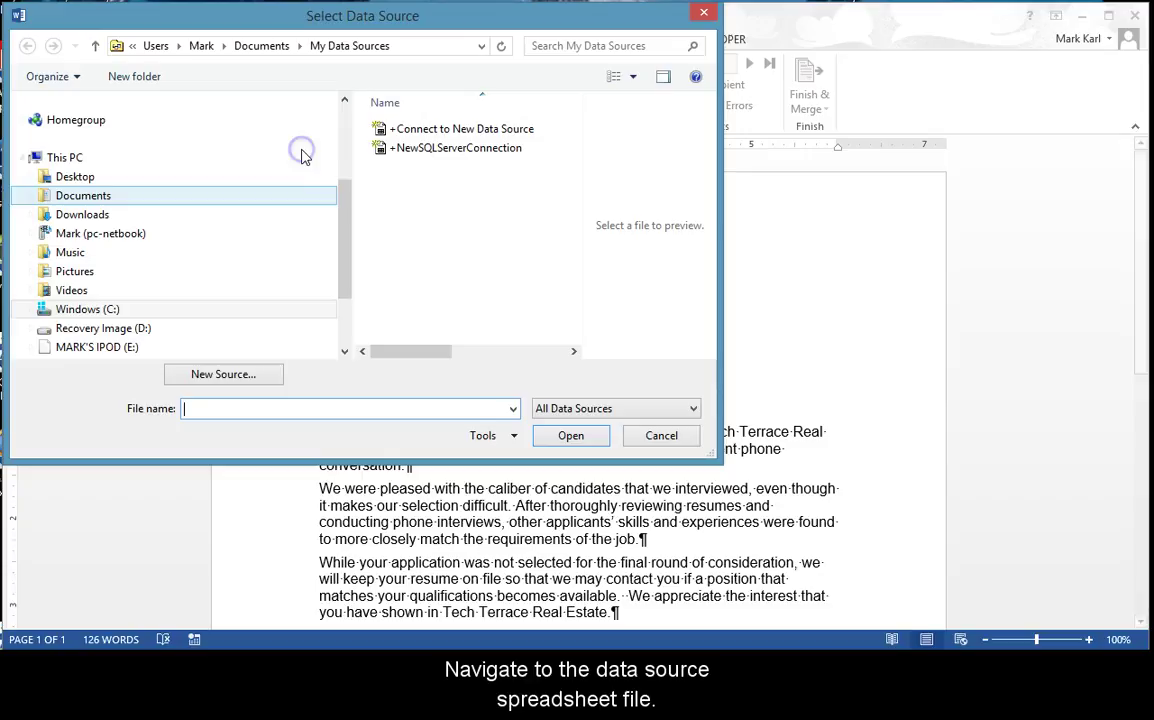
{"action": "left_click", "coordinate": [114, 176]}
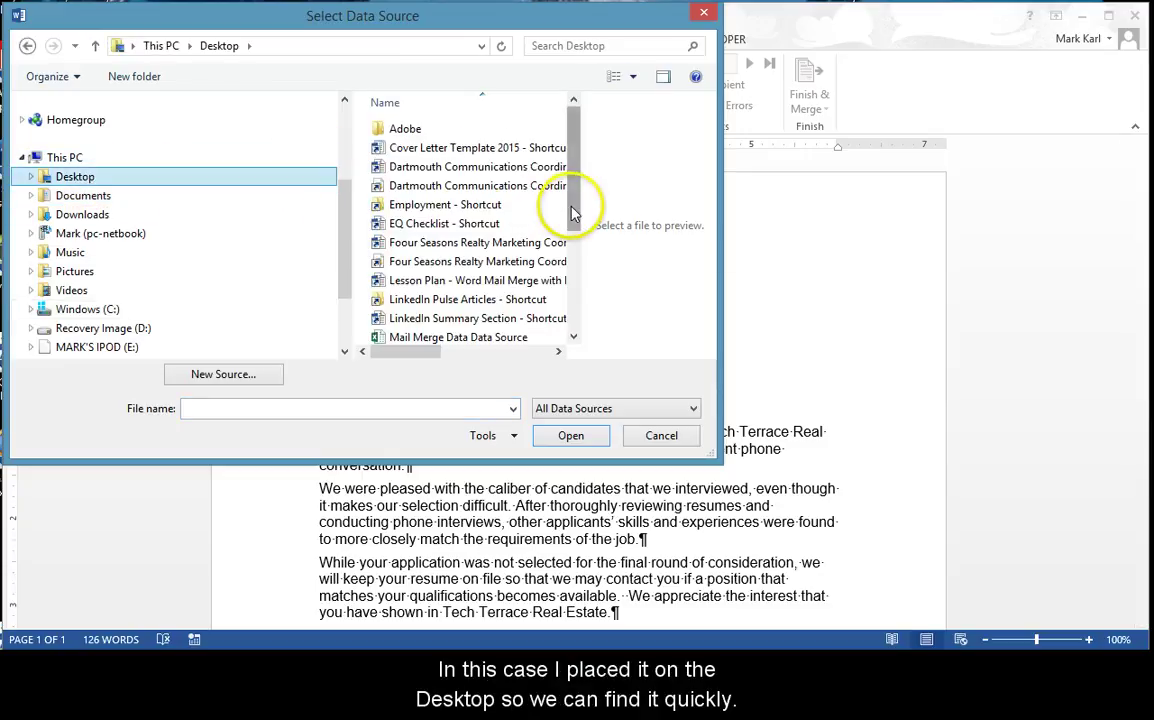
{"action": "left_click_drag", "start_coordinate": [572, 205], "coordinate": [573, 237]}
{"action": "left_click", "coordinate": [452, 284]}
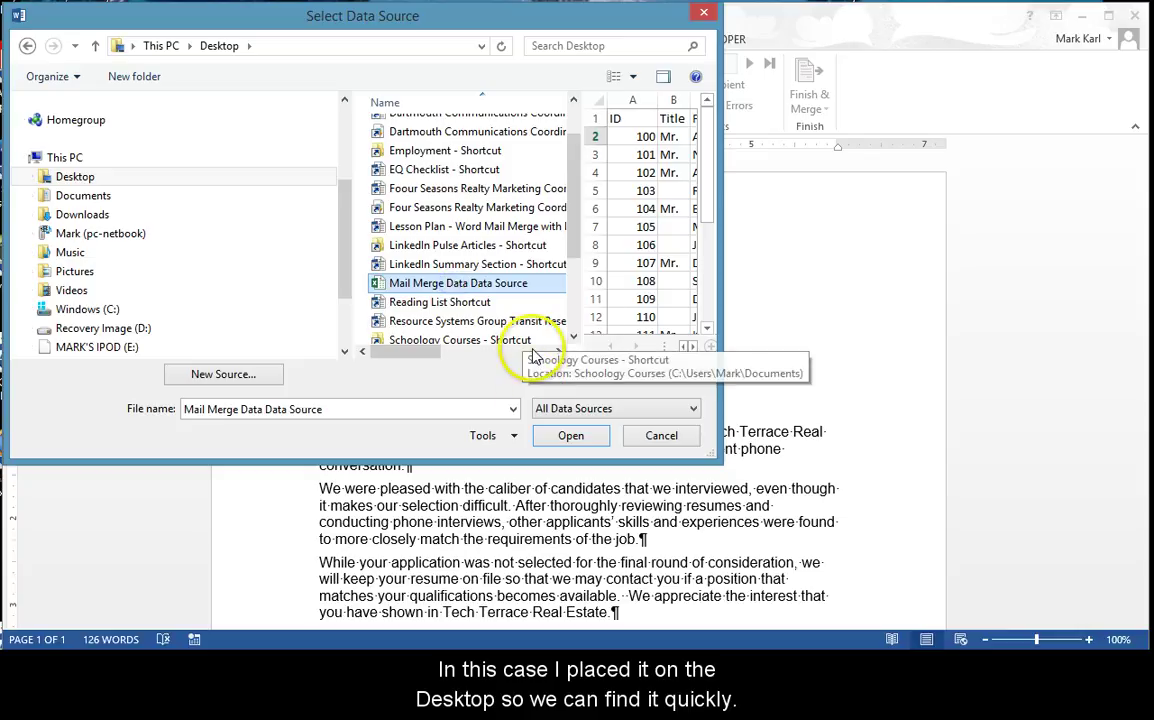
{"action": "left_click", "coordinate": [570, 437]}
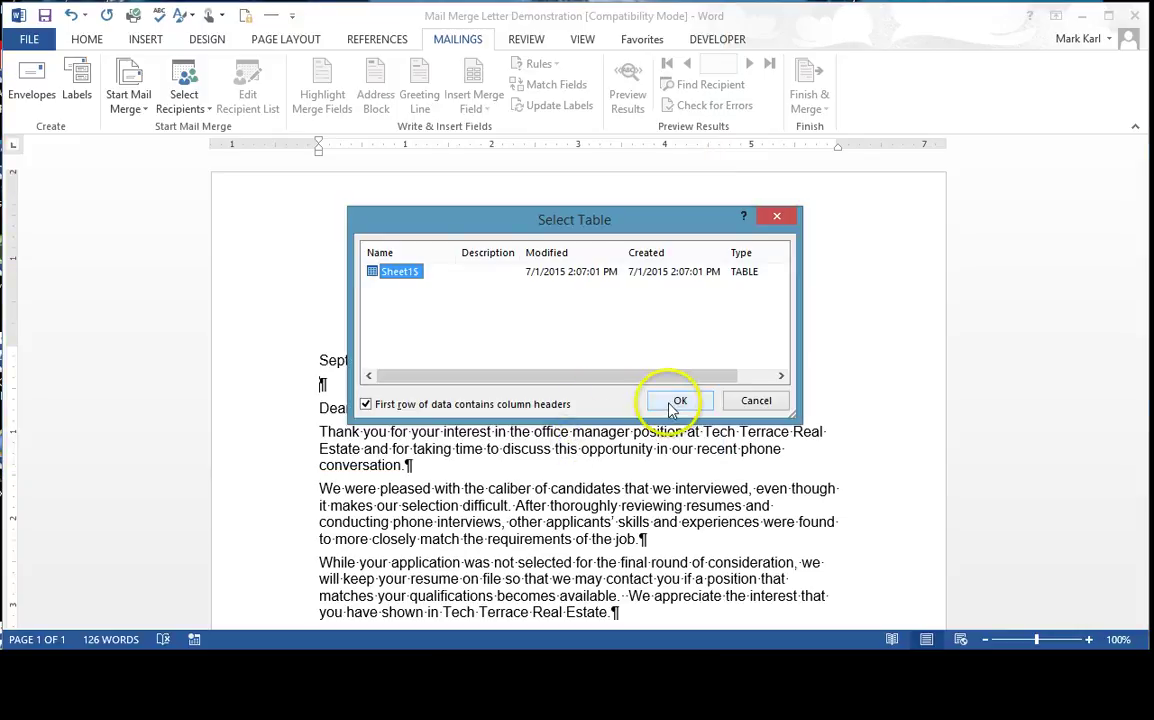
{"action": "left_click", "coordinate": [667, 403]}
- Apply the No Spacing style to the blank line under the date
{"action": "left_click", "coordinate": [363, 491]}
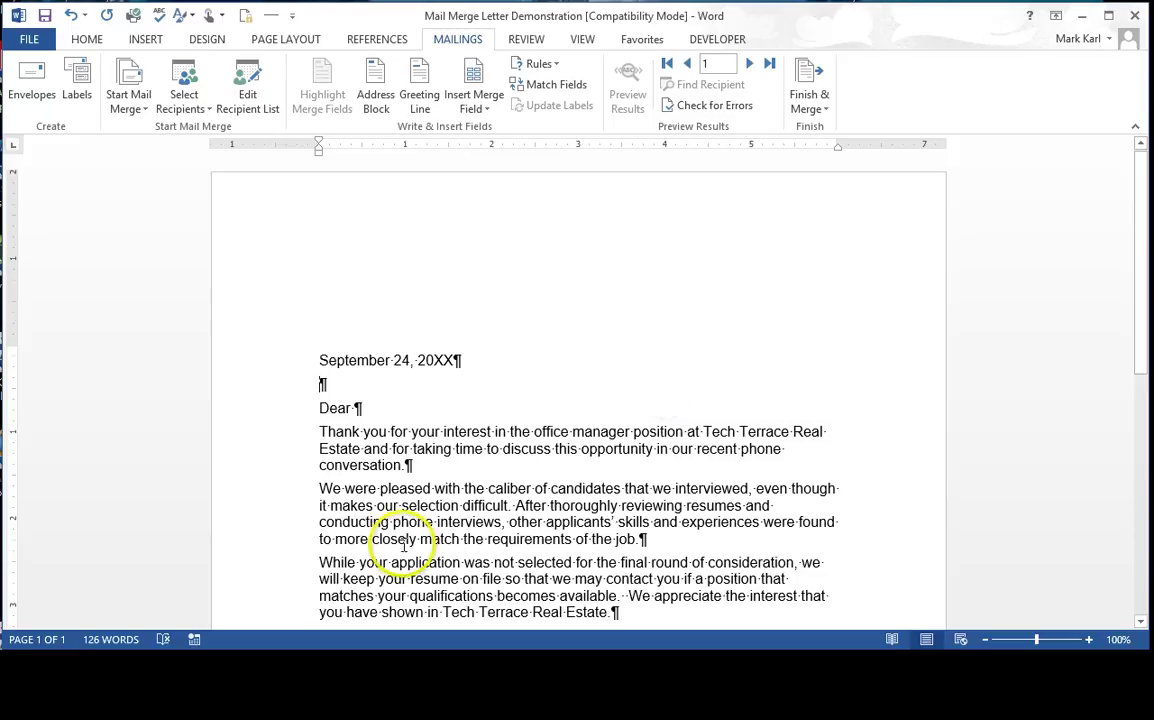
{"action": "left_click", "coordinate": [107, 396]}
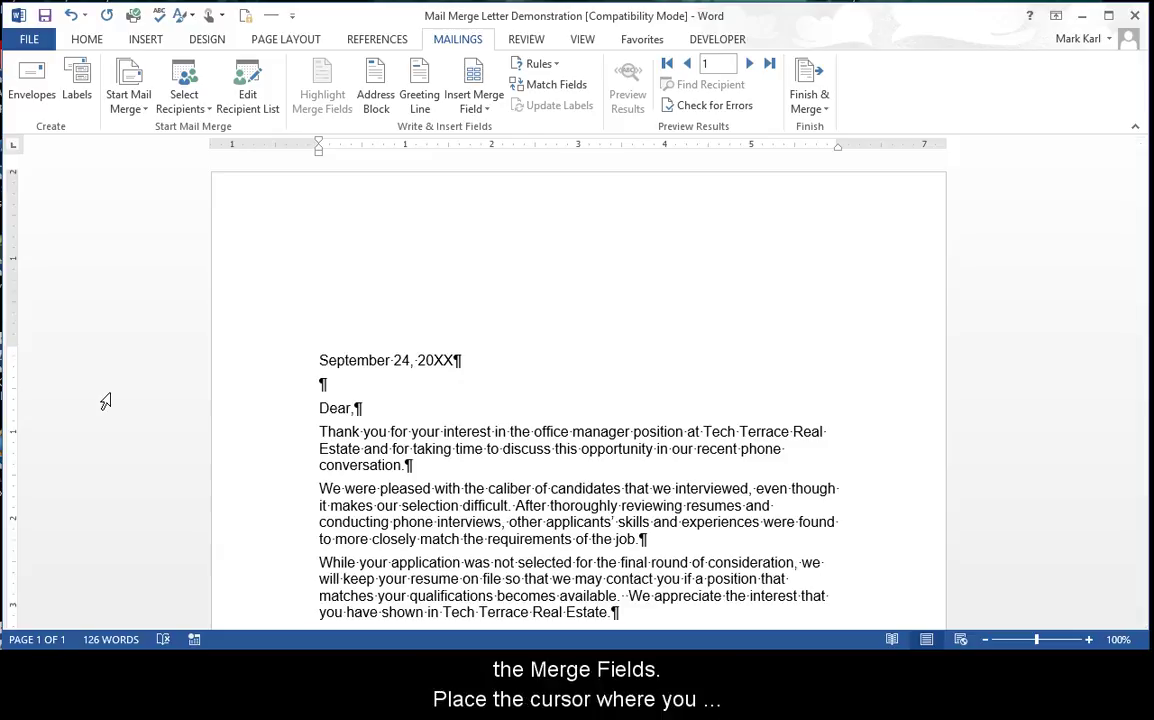
{"action": "left_click", "coordinate": [331, 384]}
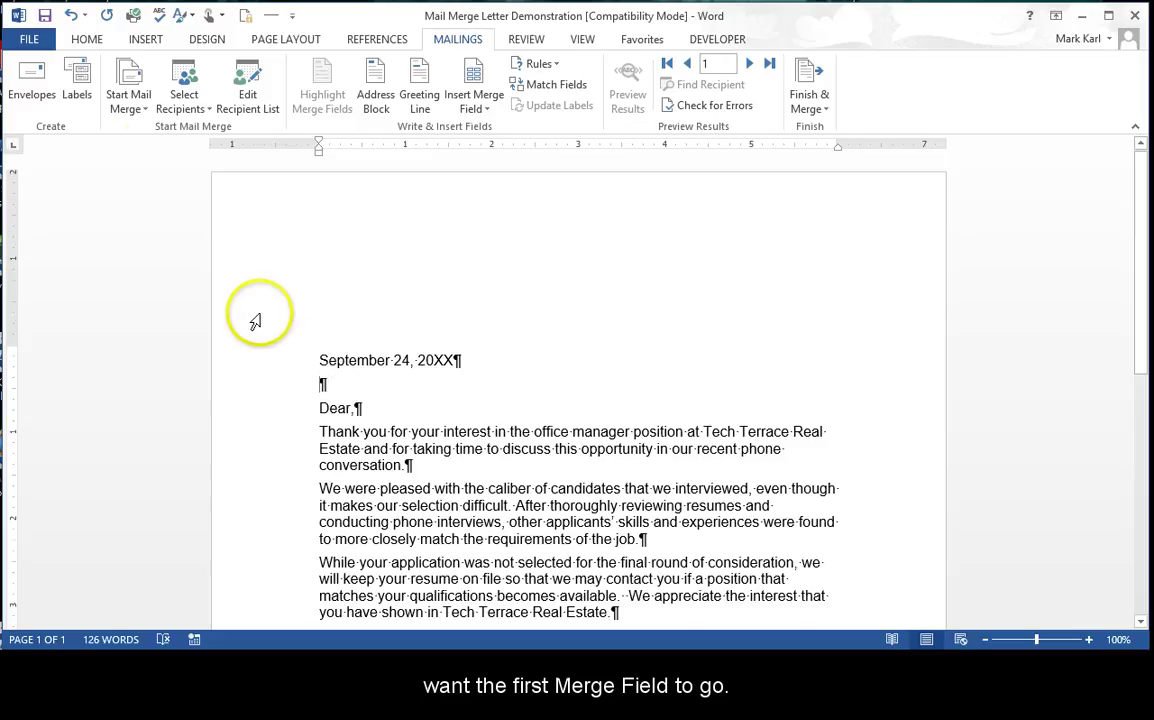
{"action": "left_click", "coordinate": [87, 40]}
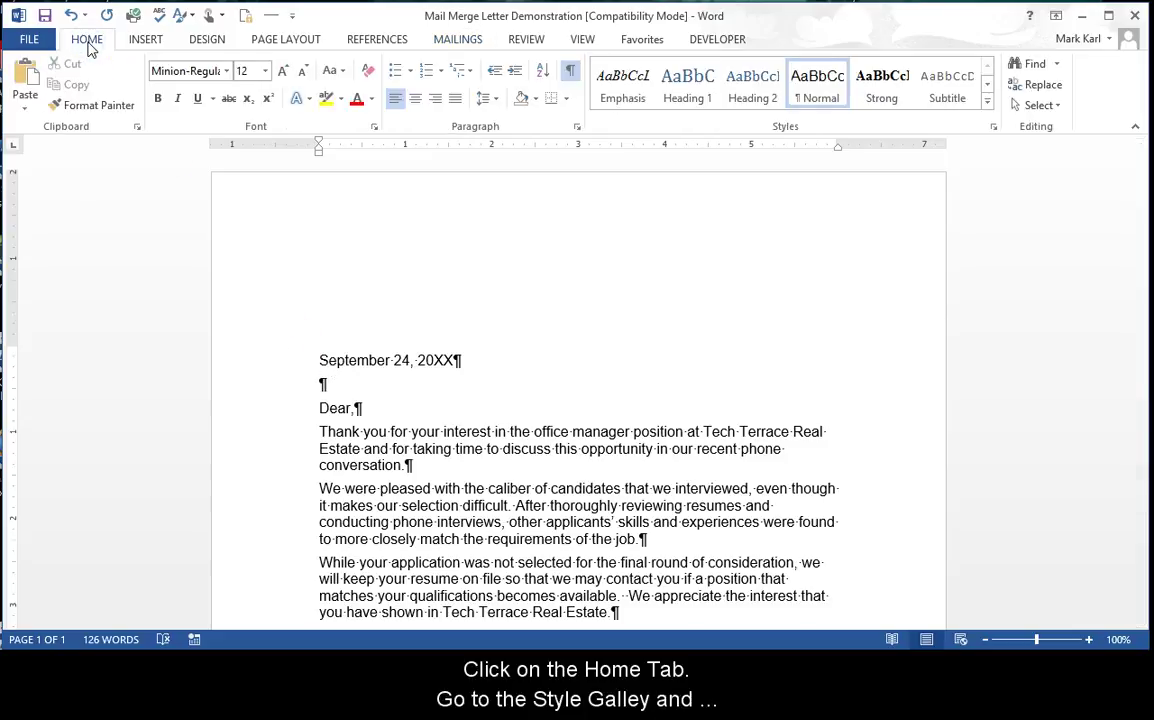
{"action": "left_click", "coordinate": [988, 104]}
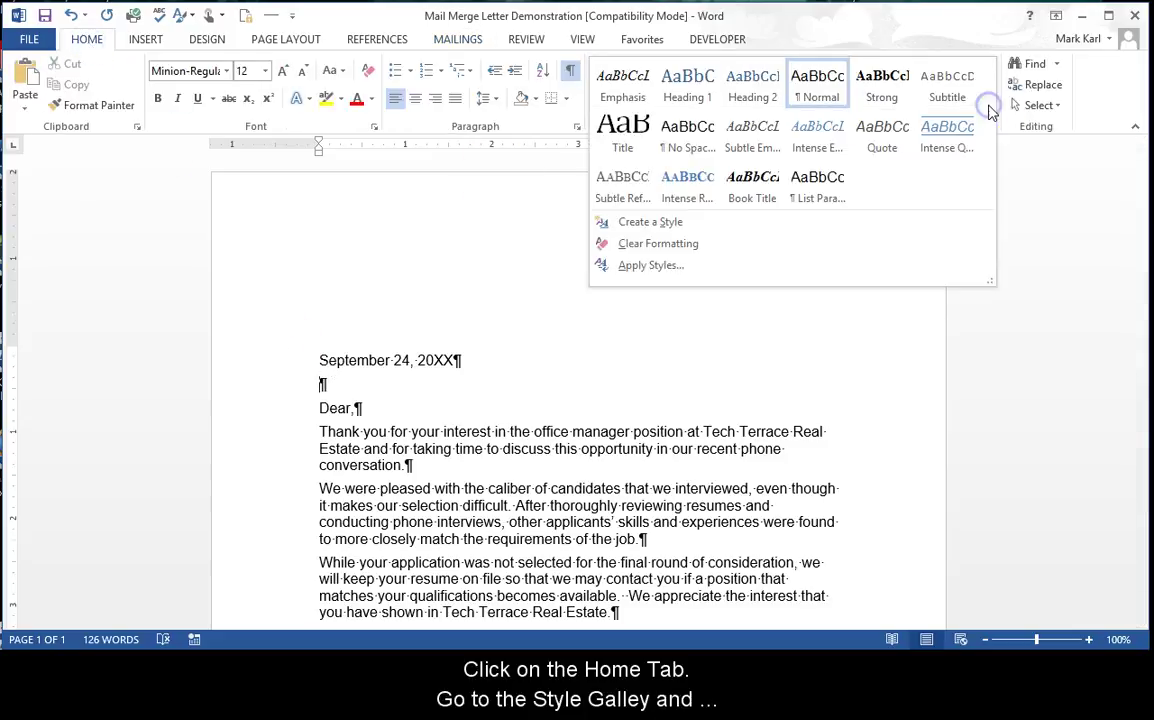
{"action": "left_click", "coordinate": [690, 135]}
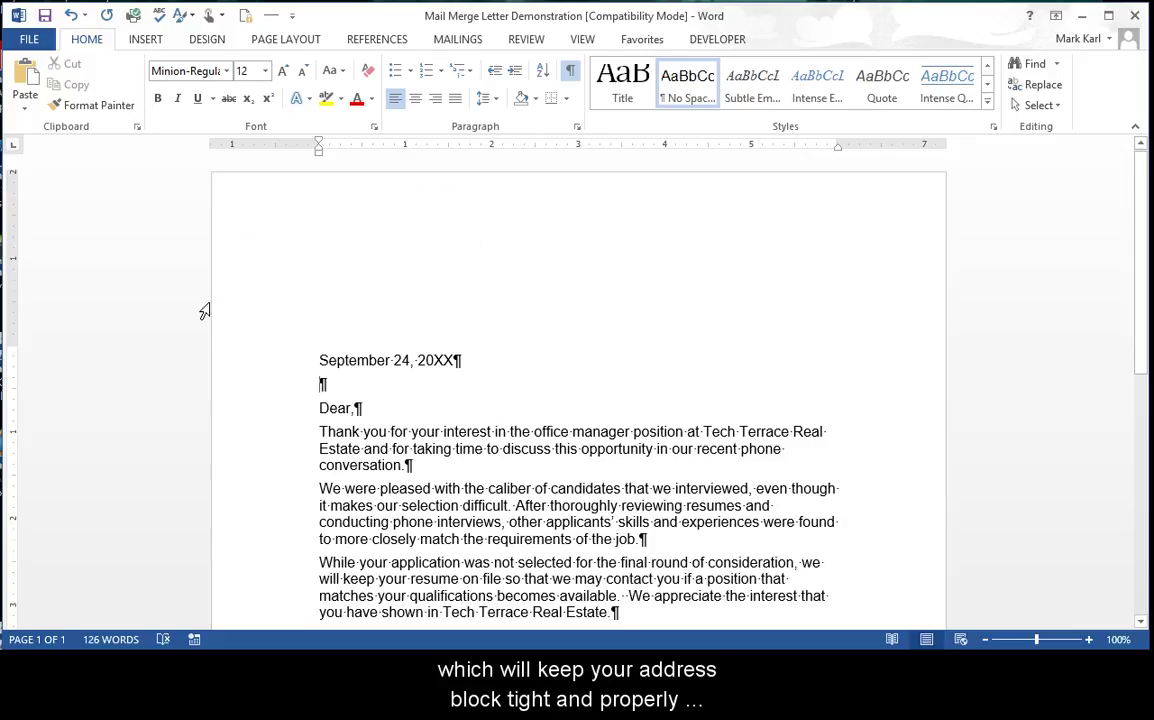
- Insert the MergeName and MergeAddress merge fields on separate lines under the date
{"action": "left_click", "coordinate": [470, 45]}
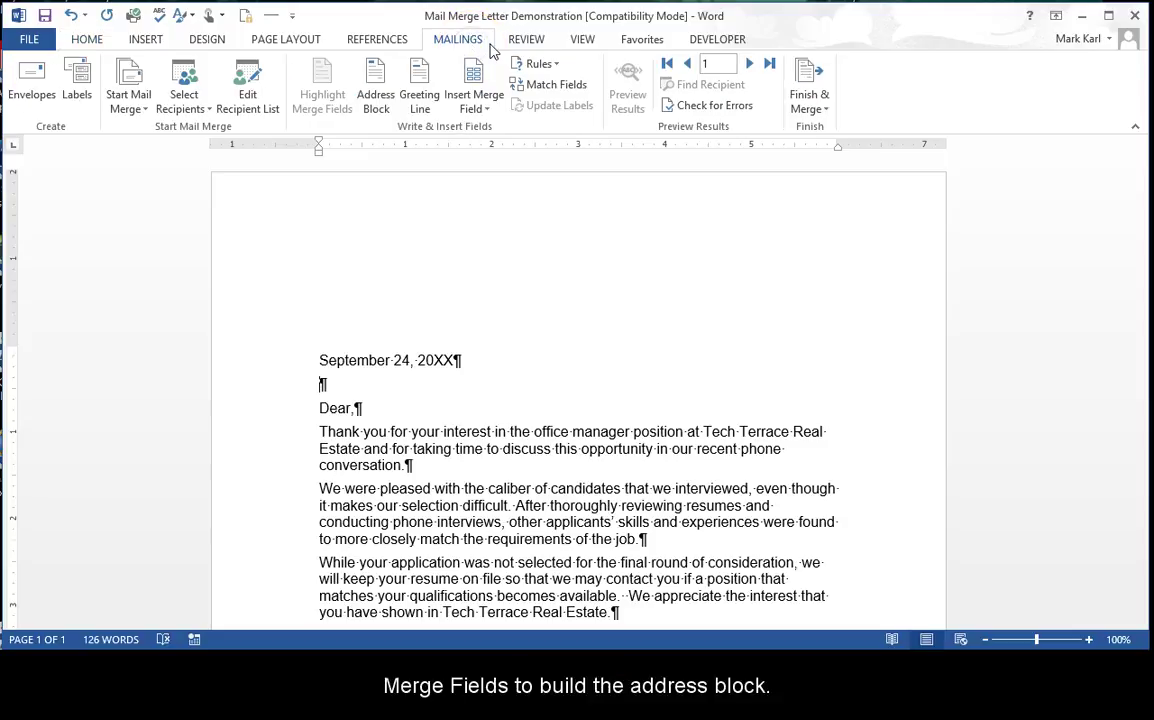
{"action": "left_click", "coordinate": [475, 110]}
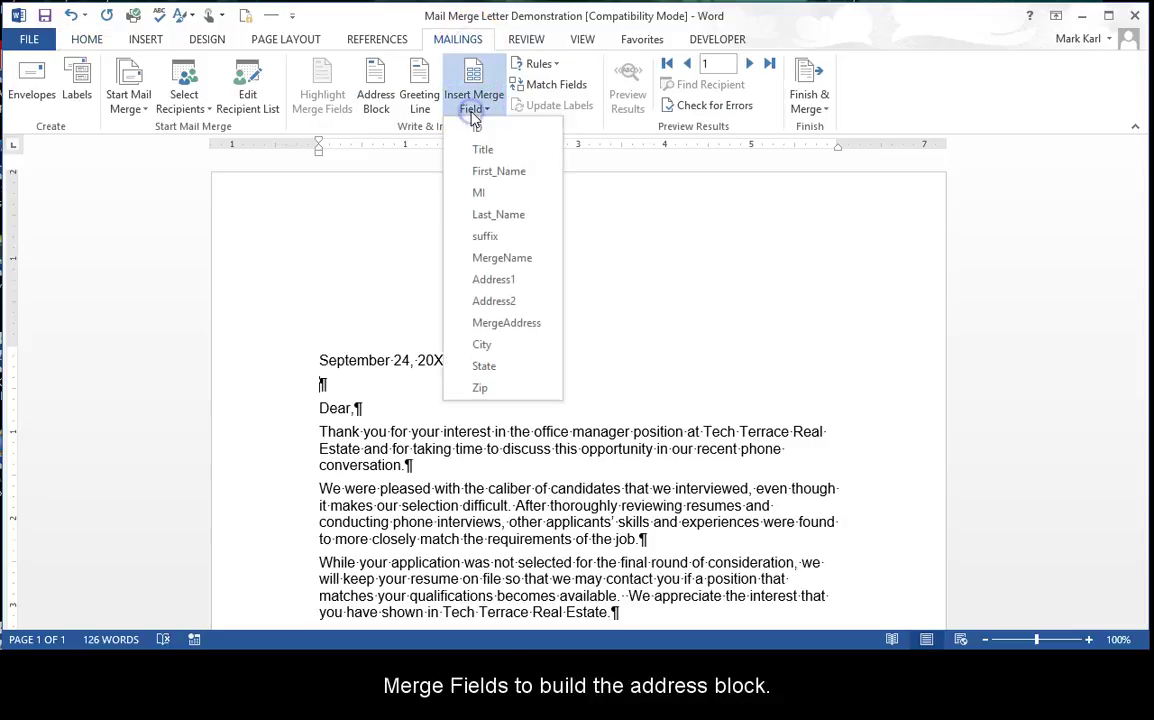
{"action": "left_click", "coordinate": [488, 258]}
{"action": "key", "text": "Return"}
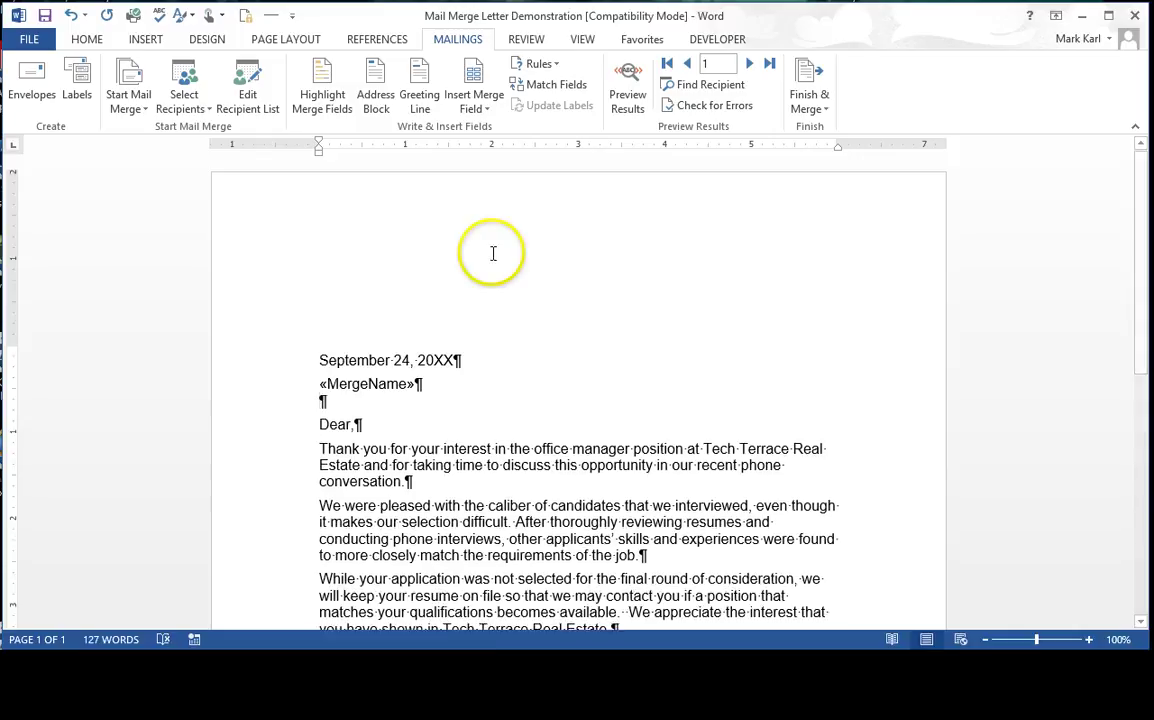
{"action": "left_click", "coordinate": [482, 108]}
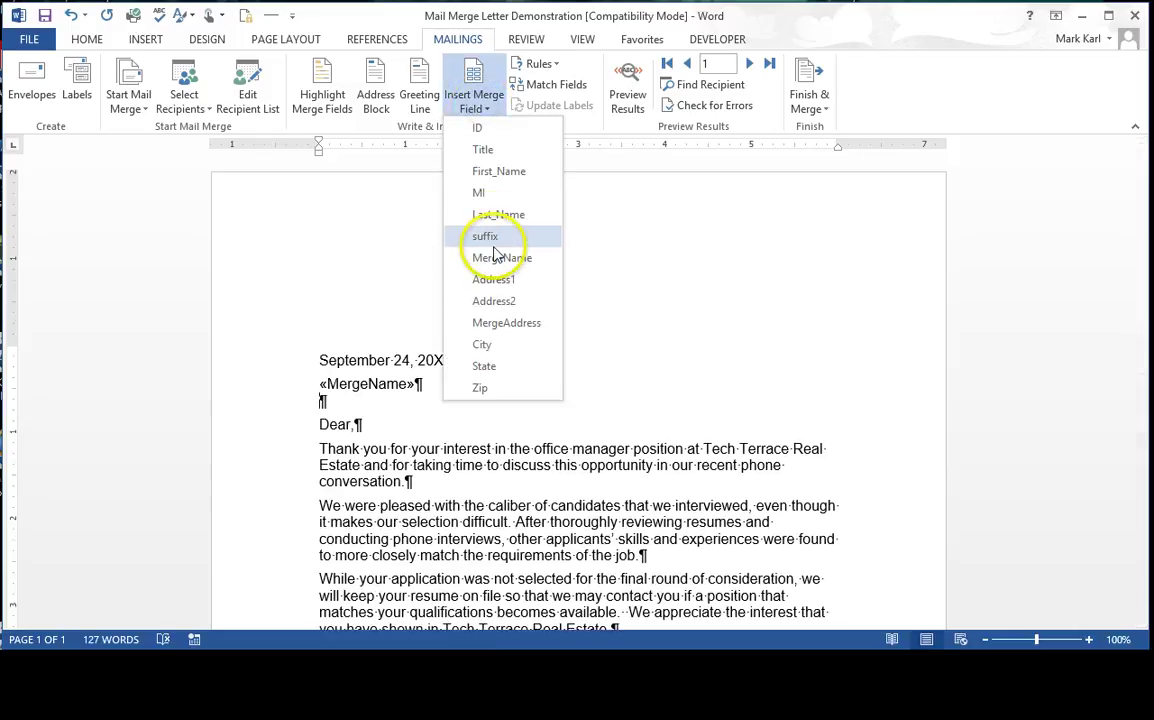
{"action": "left_click", "coordinate": [505, 323]}
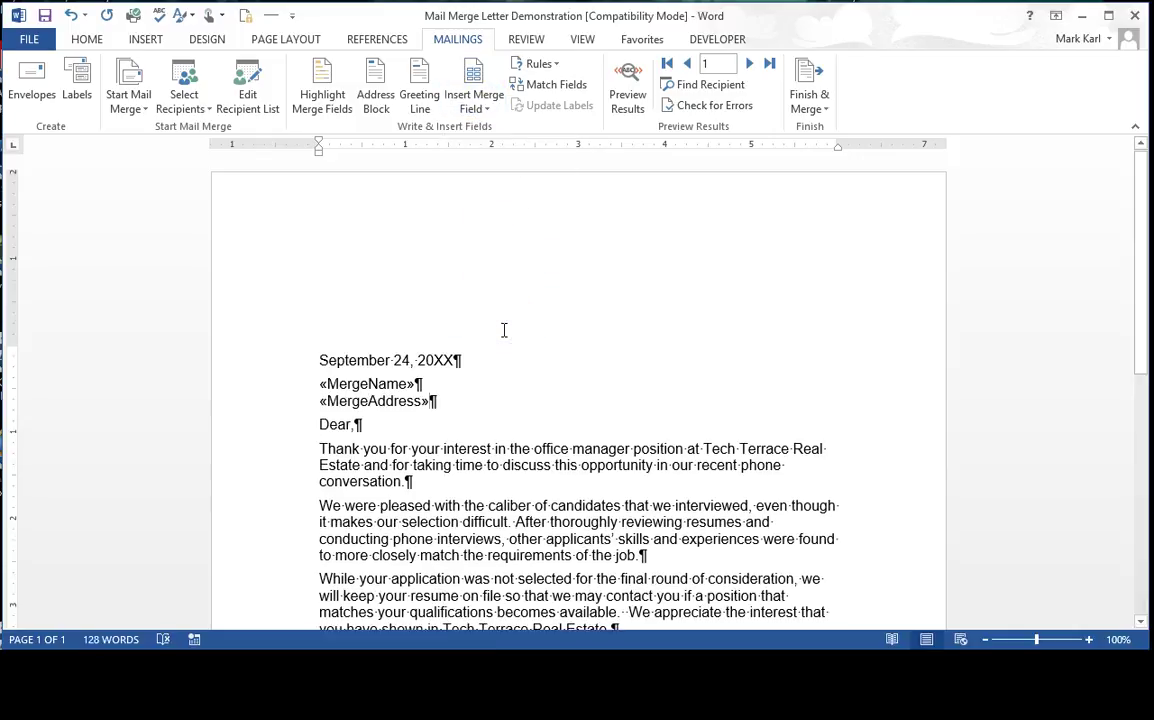
{"action": "key", "text": "Return"}
- Add the «City», «State» «Zip» line, with a comma after City
{"action": "left_click", "coordinate": [484, 105]}
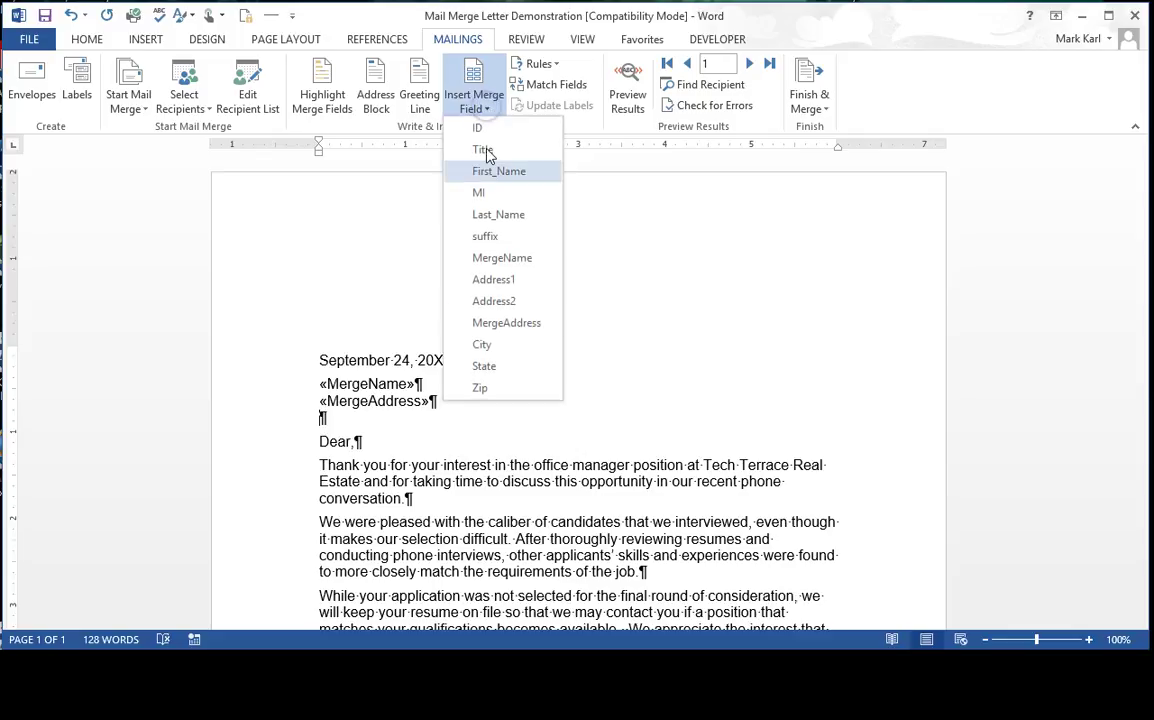
{"action": "left_click", "coordinate": [485, 346]}
{"action": "type", "text": ","}
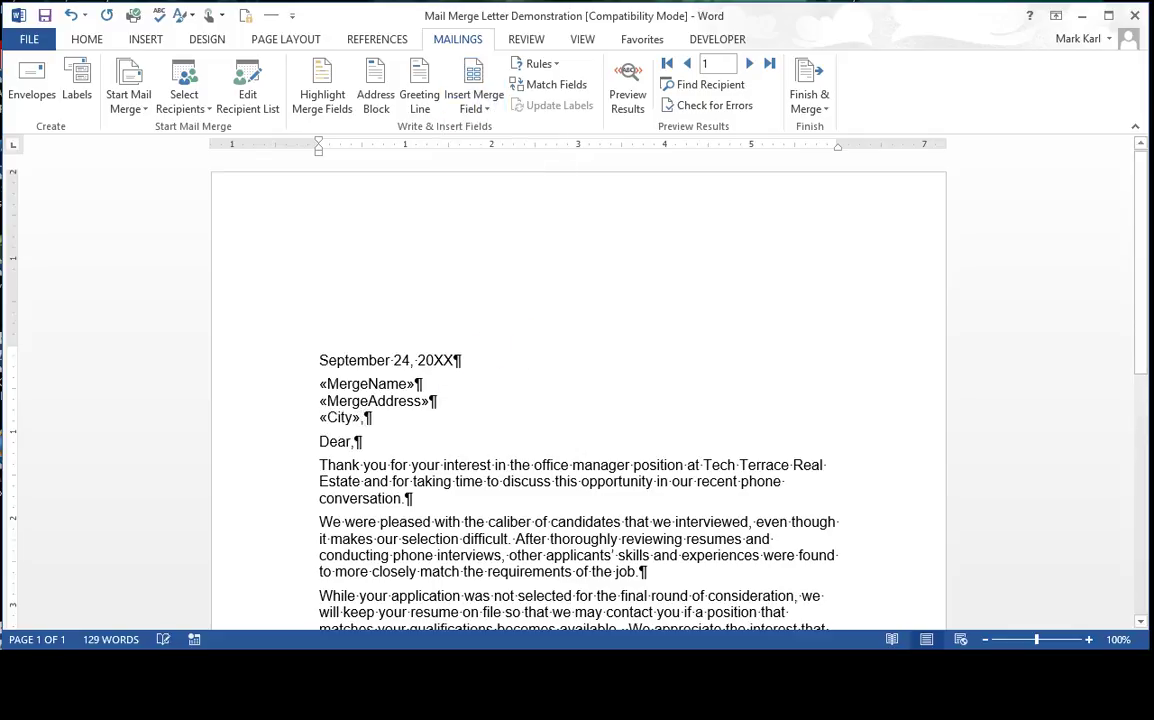
{"action": "left_click", "coordinate": [474, 105]}
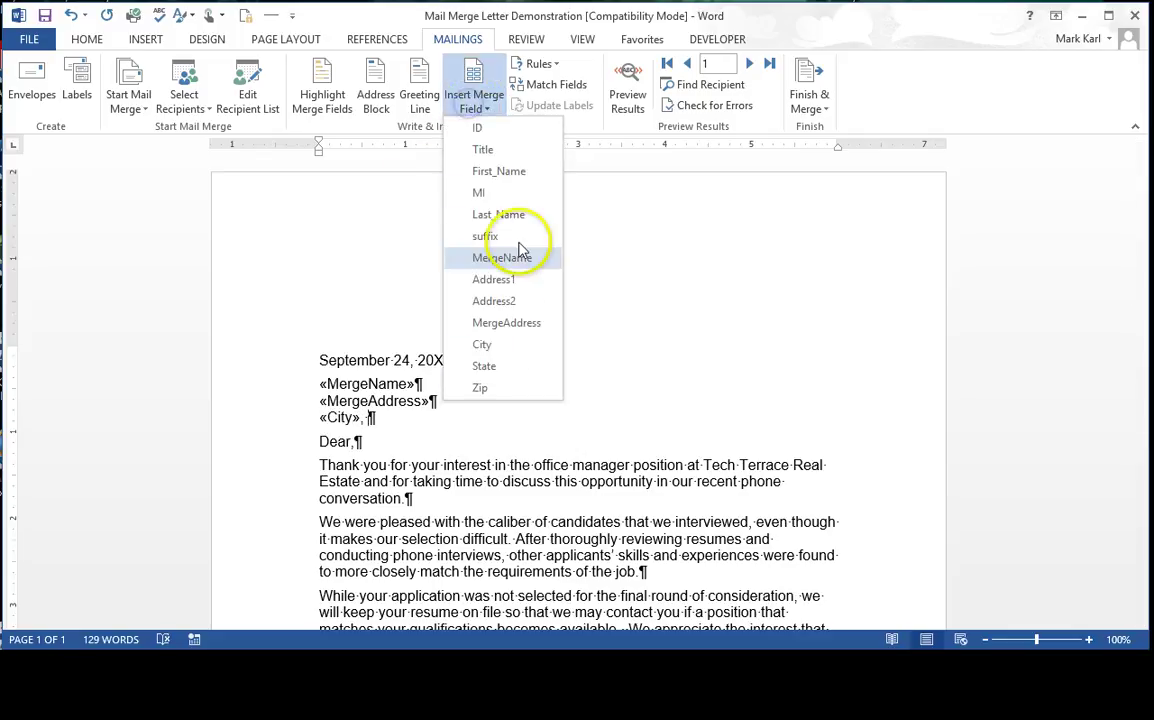
{"action": "left_click", "coordinate": [498, 365]}
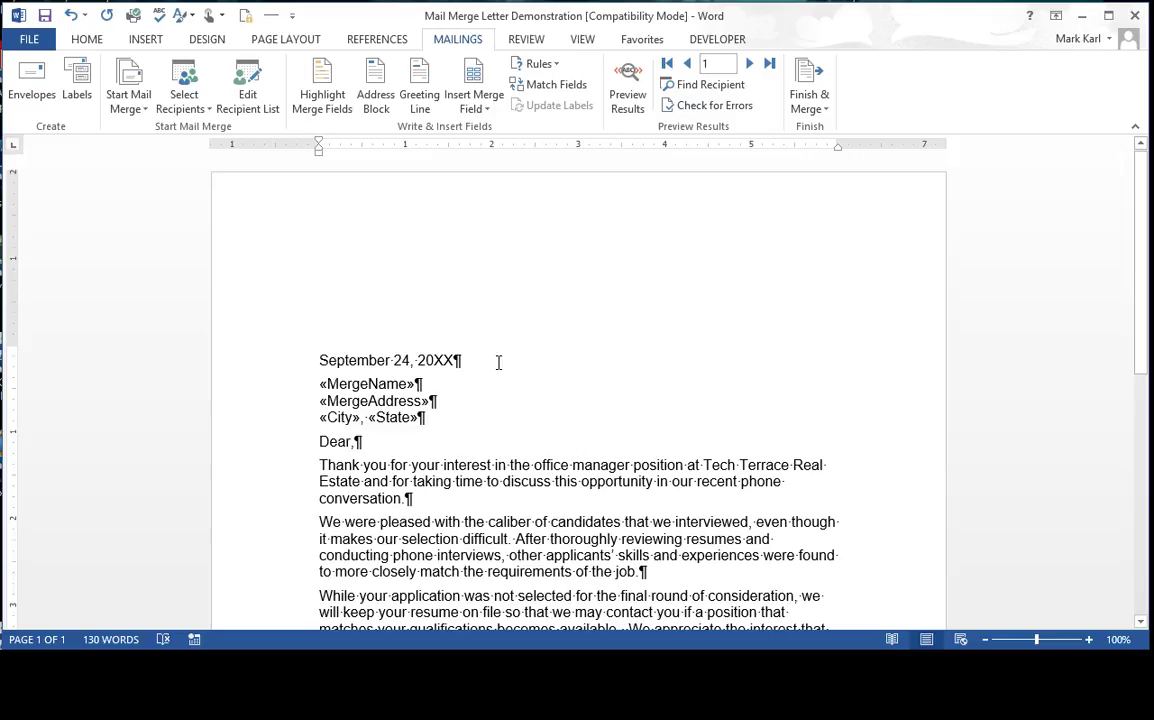
{"action": "left_click", "coordinate": [479, 107]}
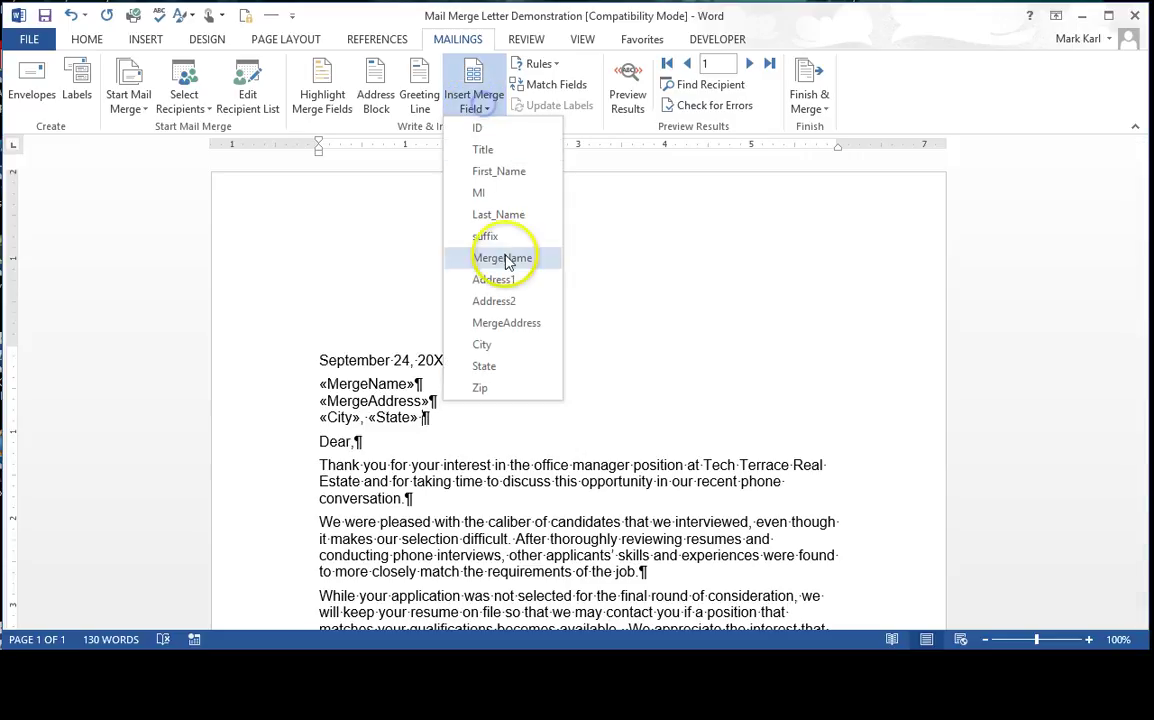
{"action": "left_click", "coordinate": [507, 390]}
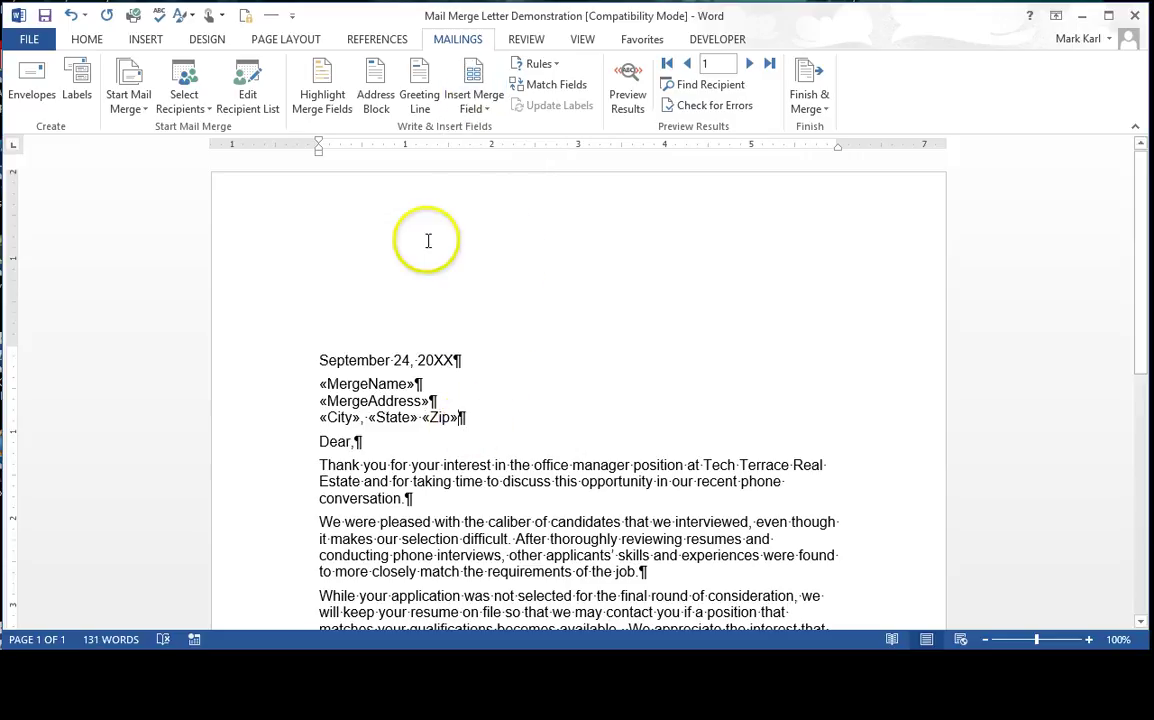
- Give the «City», «State» «Zip» line 24 pt spacing after, then place the cursor after 'Dear'
{"action": "left_click", "coordinate": [87, 40]}
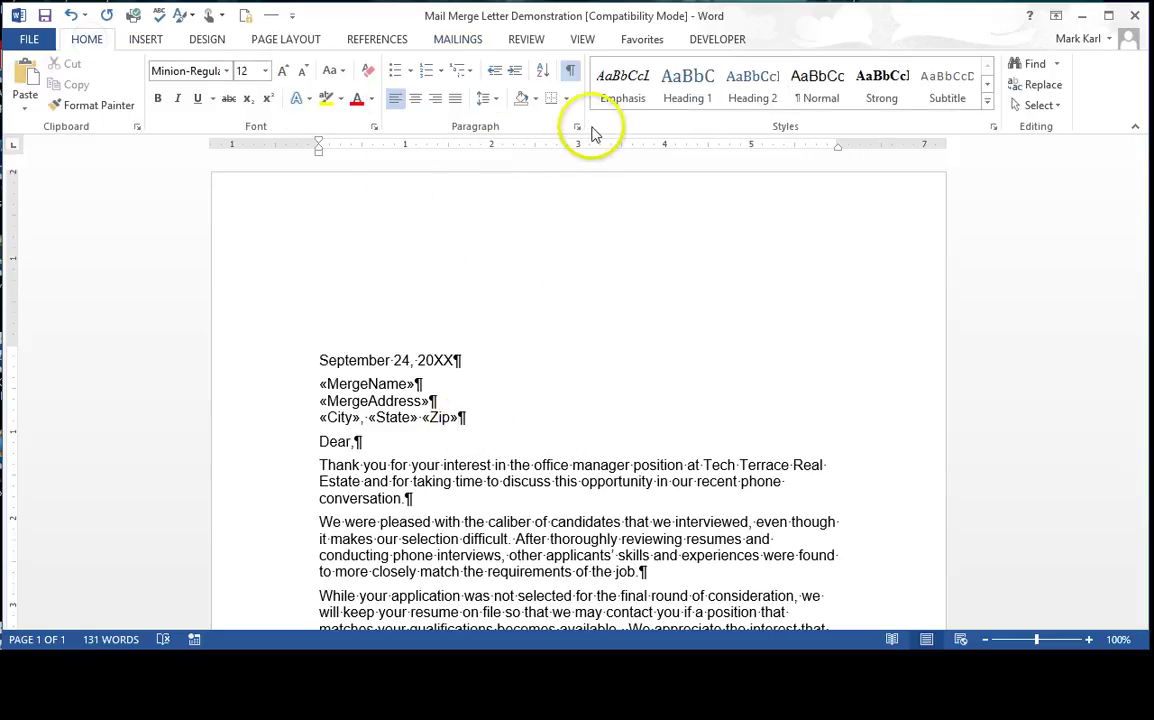
{"action": "left_click", "coordinate": [485, 100]}
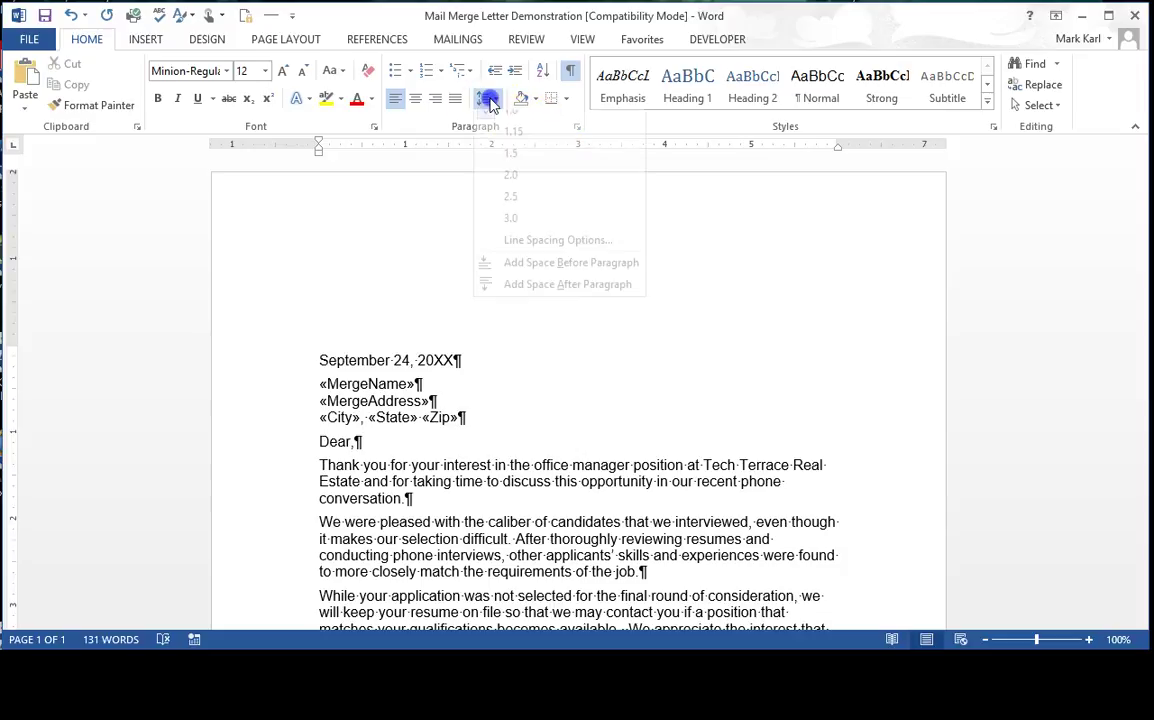
{"action": "left_click", "coordinate": [537, 297]}
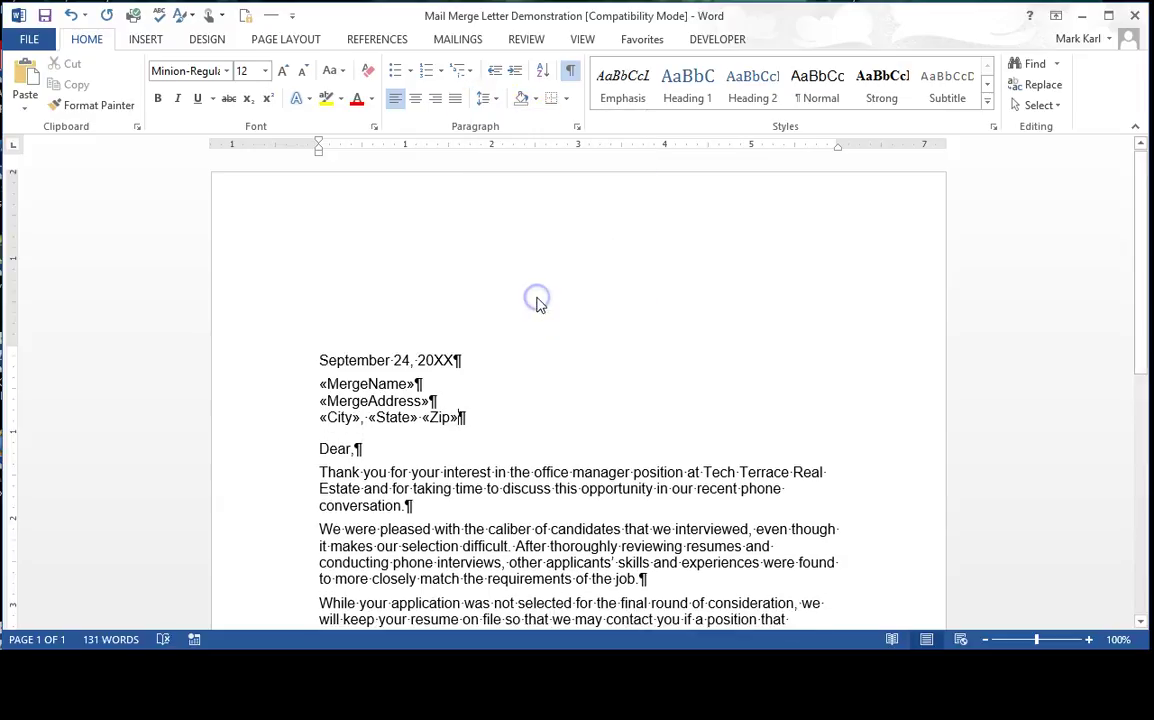
{"action": "left_click", "coordinate": [577, 127]}
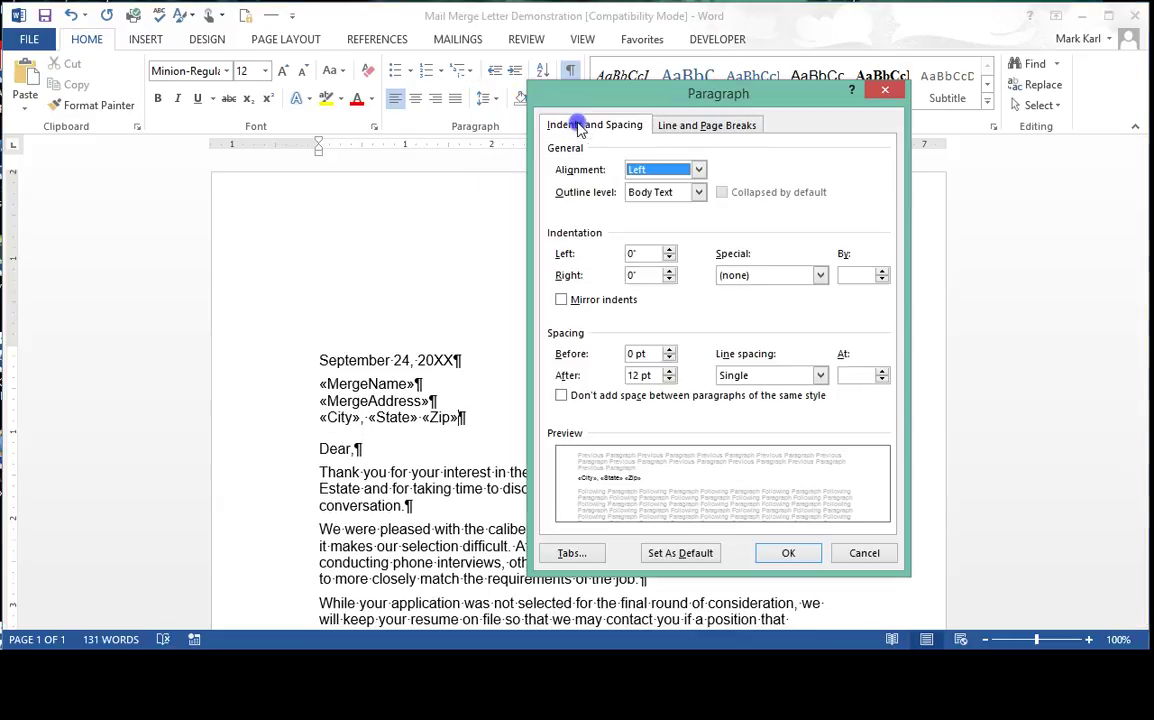
{"action": "left_click", "coordinate": [669, 371]}
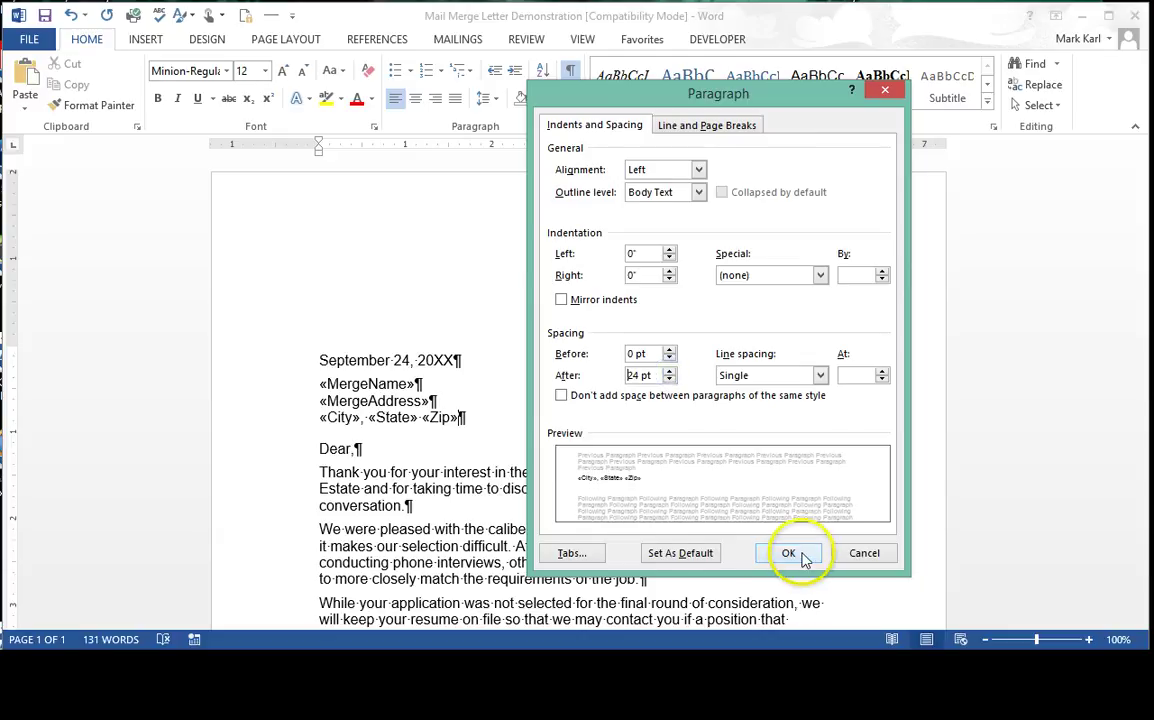
{"action": "left_click", "coordinate": [796, 555]}
{"action": "left_click_drag", "start_coordinate": [345, 463], "coordinate": [362, 463]}
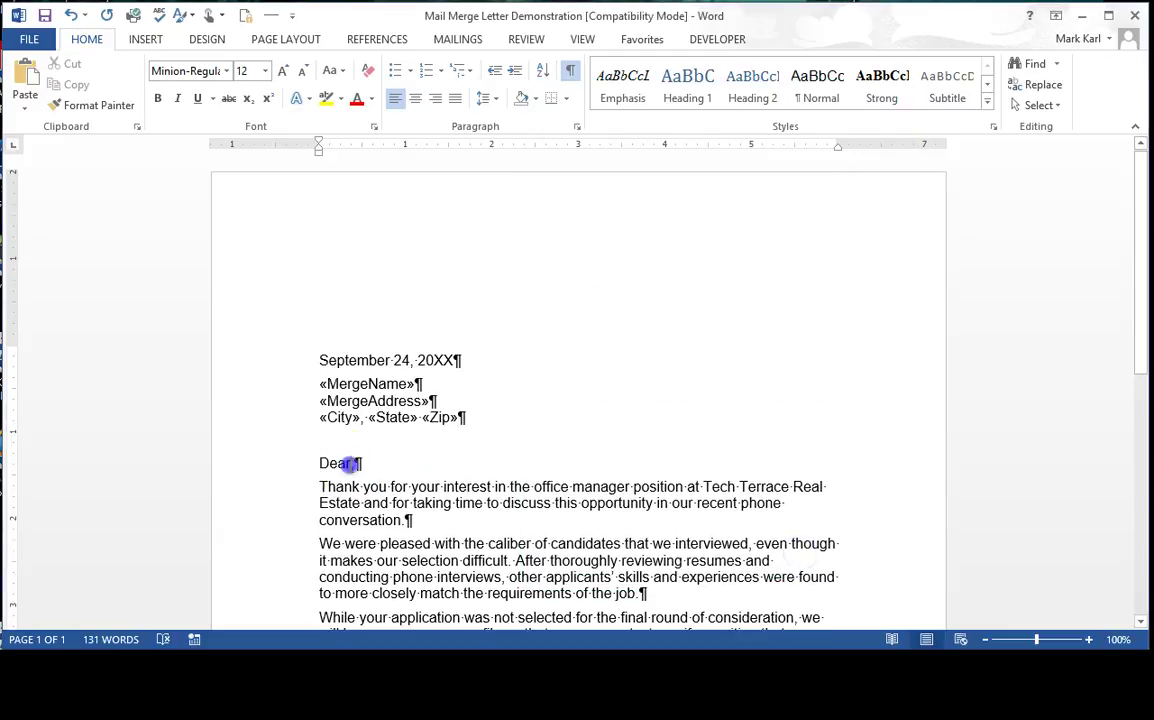
{"action": "left_click", "coordinate": [474, 434]}
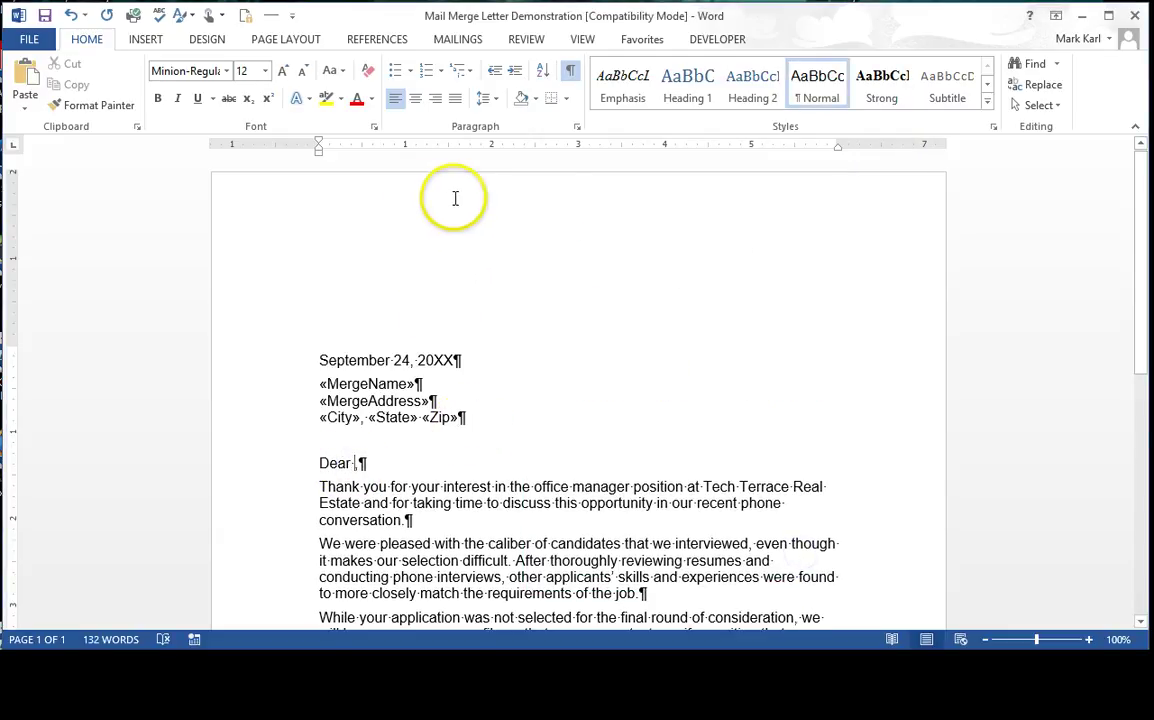
- Insert «First_Name» and a comma after 'Dear', and add a blank line above «MergeName»
{"action": "left_click", "coordinate": [445, 39]}
{"action": "left_click", "coordinate": [478, 110]}
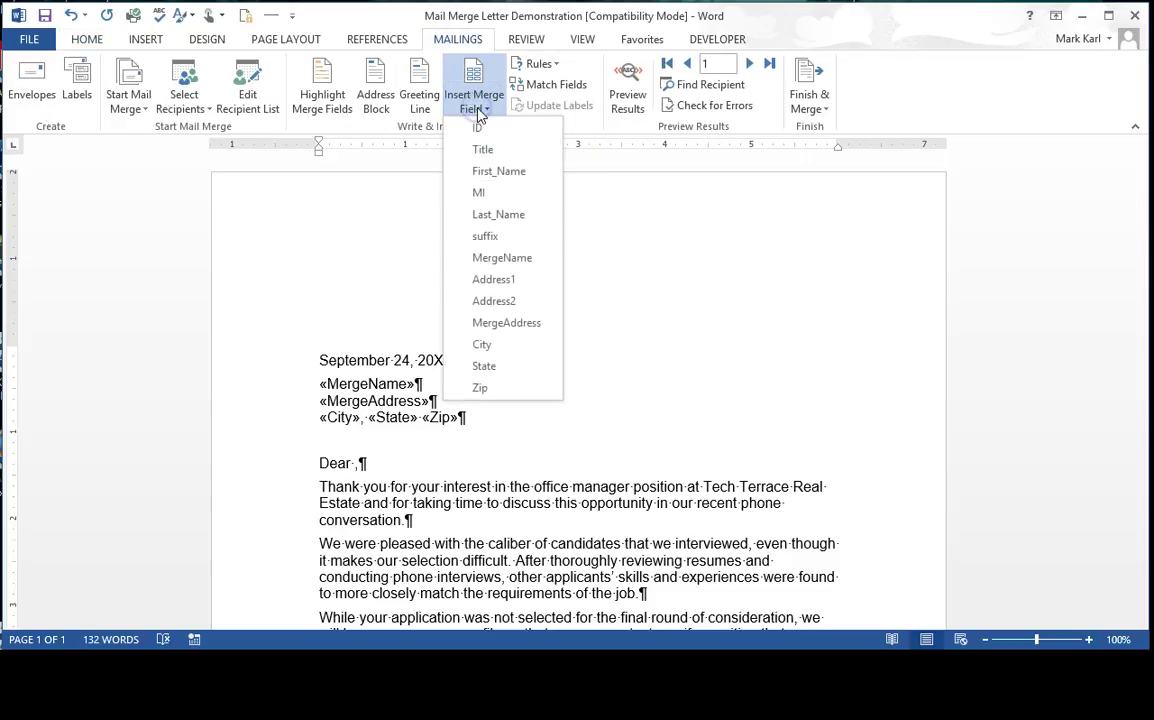
{"action": "left_click", "coordinate": [493, 168]}
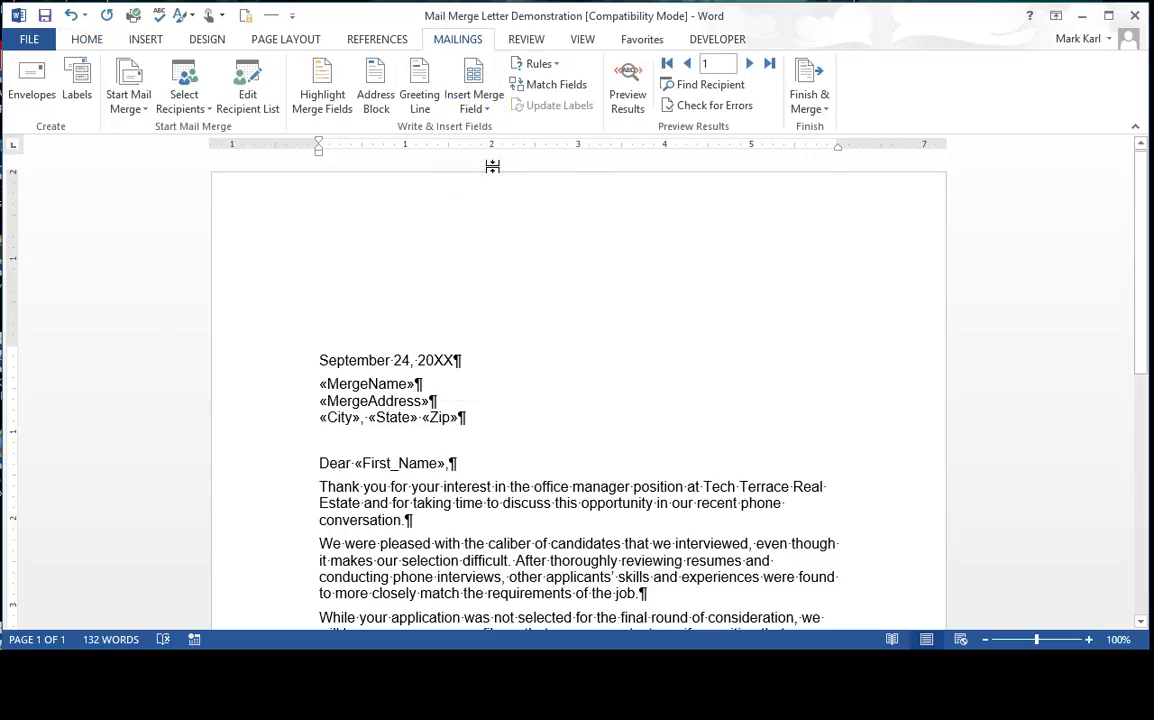
{"action": "left_click", "coordinate": [211, 467]}
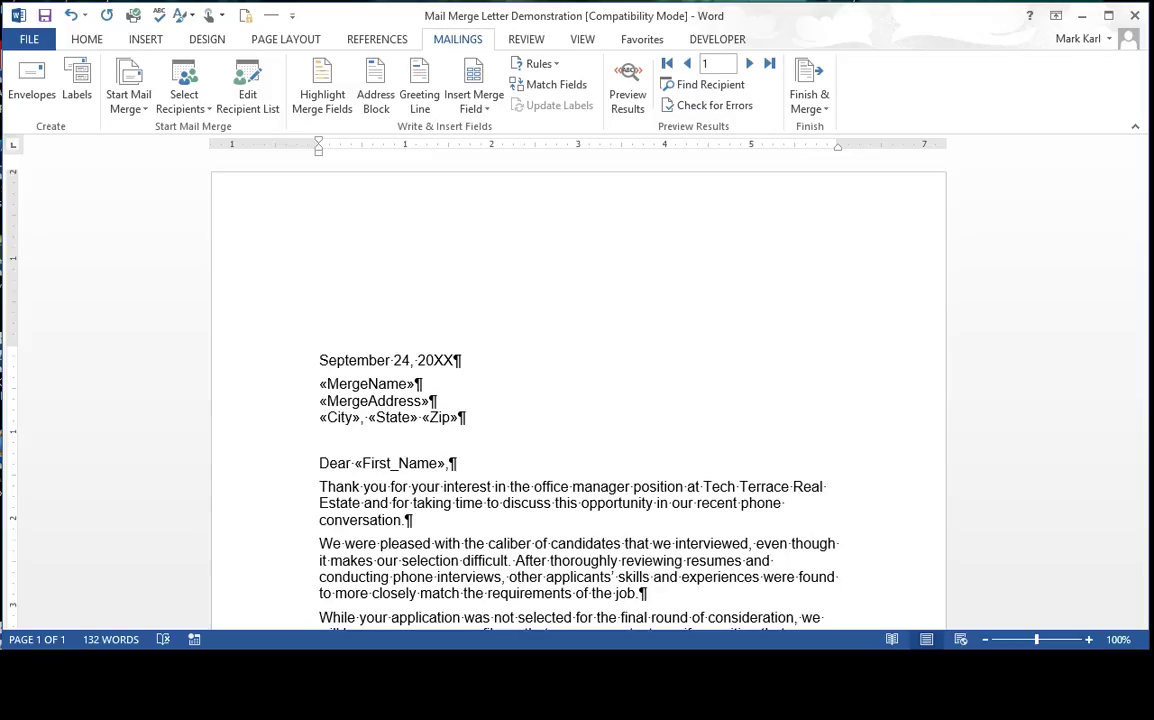
{"action": "left_click", "coordinate": [88, 399]}
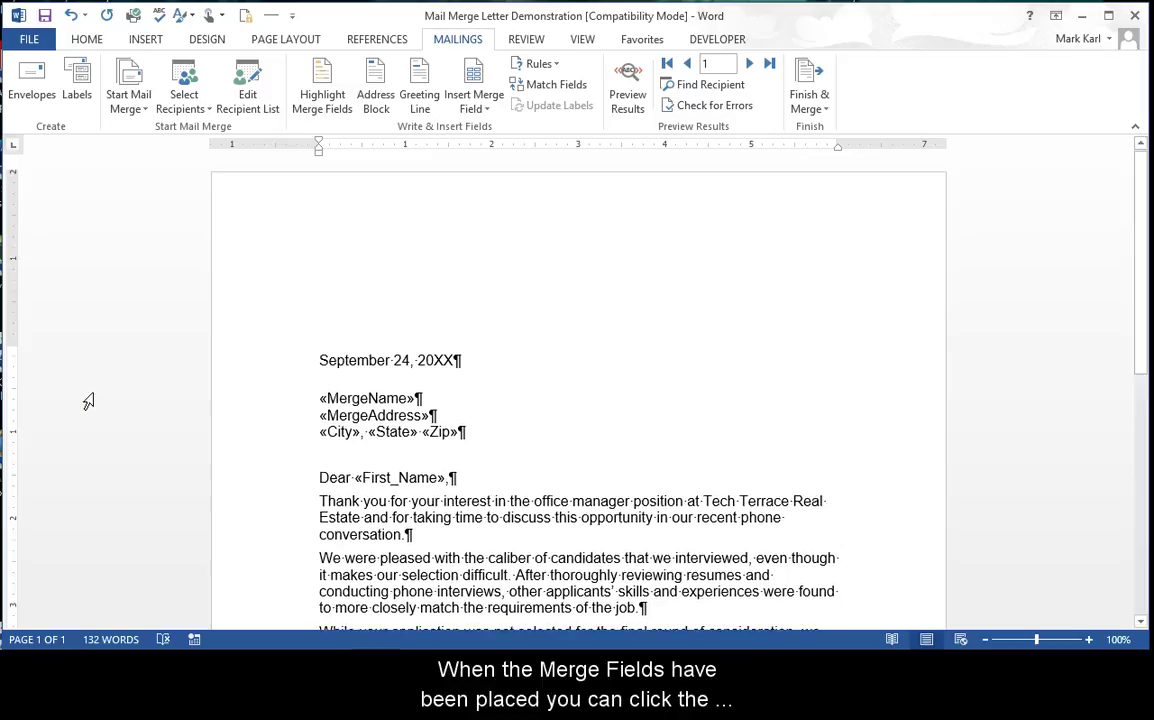
- Preview the letter with real recipient data and step through records 1 to 9
{"action": "left_click", "coordinate": [628, 92]}
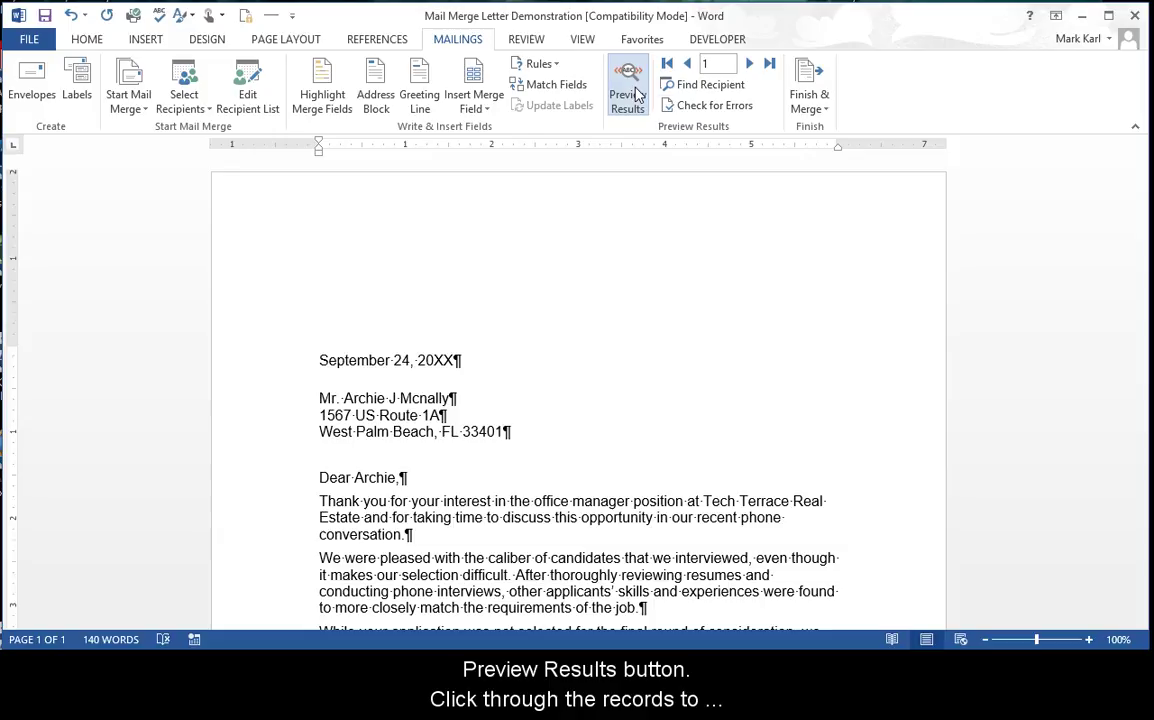
{"action": "left_click", "coordinate": [750, 64]}
{"action": "left_click", "coordinate": [751, 64]}
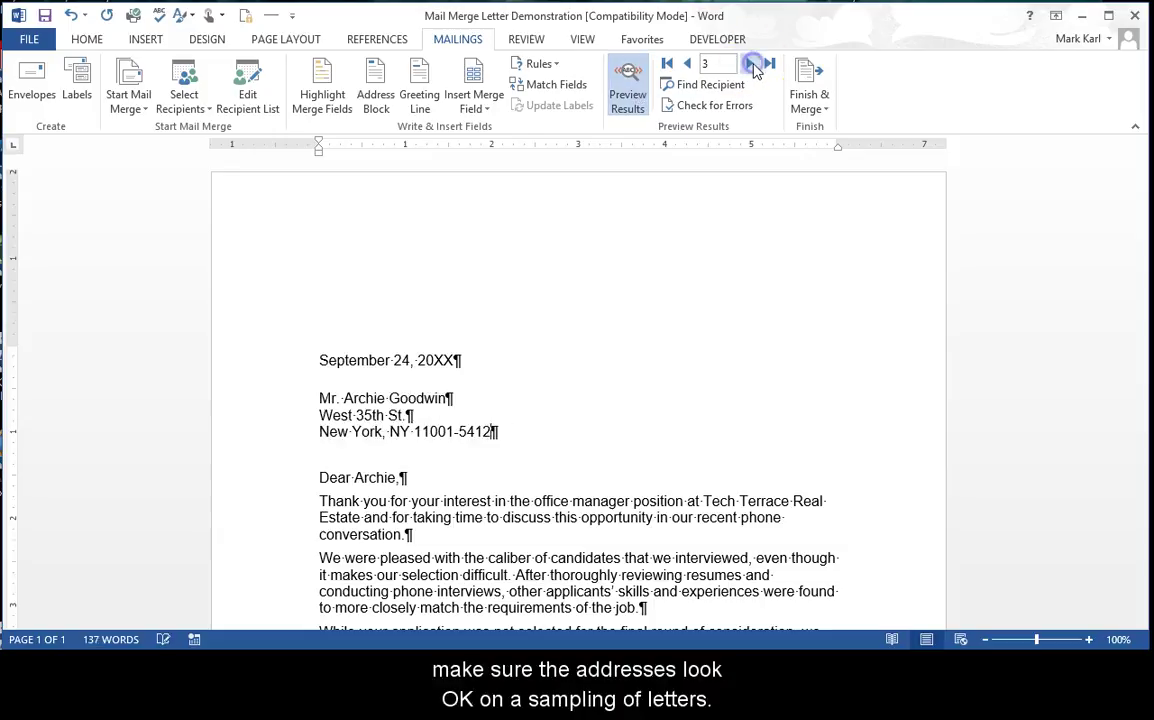
{"action": "left_click", "coordinate": [751, 64]}
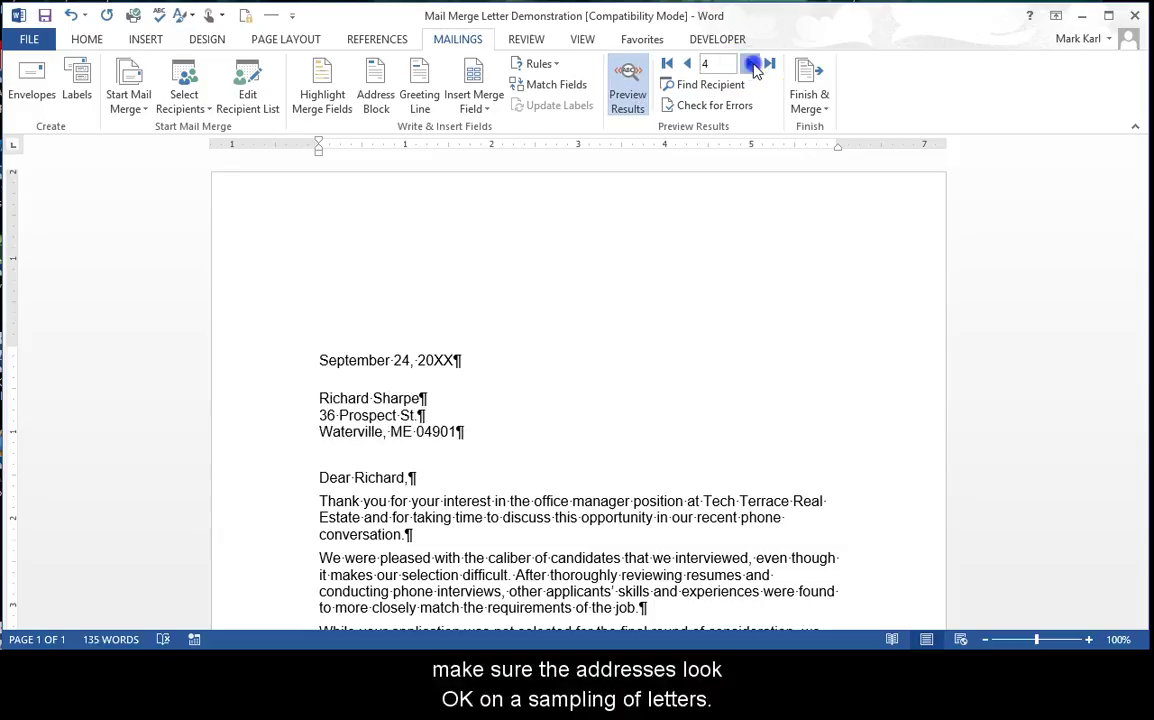
{"action": "left_click", "coordinate": [751, 64]}
{"action": "left_click", "coordinate": [751, 64]}
{"action": "left_click", "coordinate": [751, 64]}
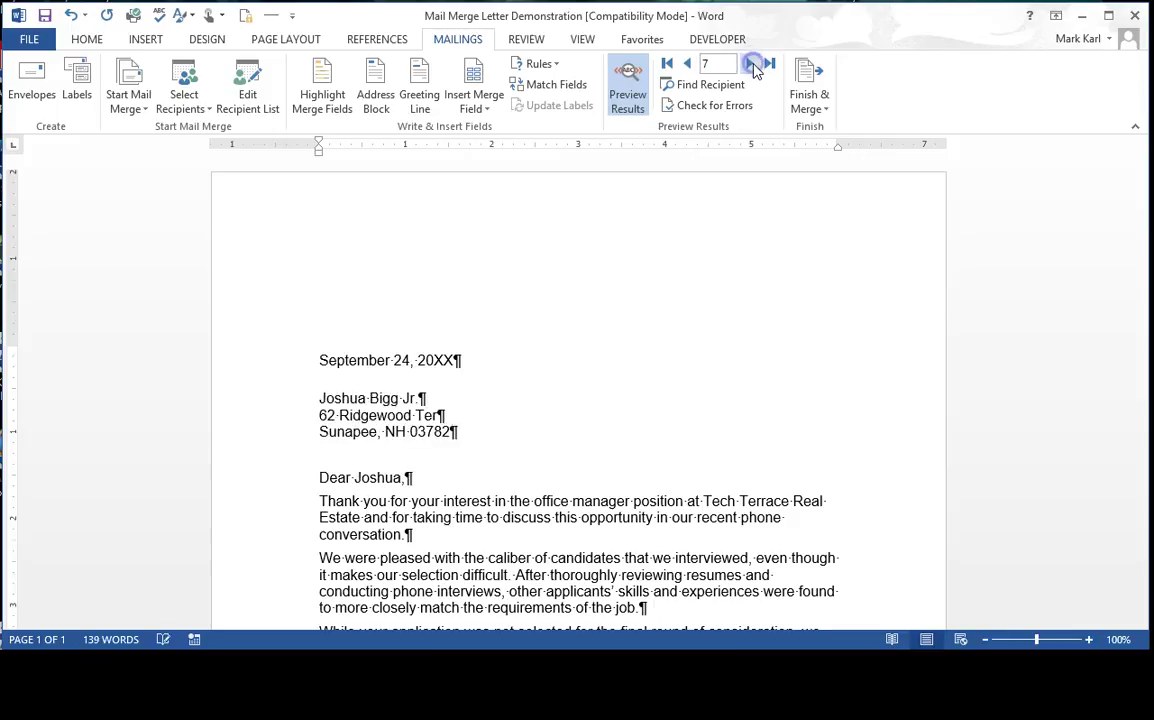
{"action": "left_click", "coordinate": [751, 64]}
{"action": "left_click", "coordinate": [751, 64]}
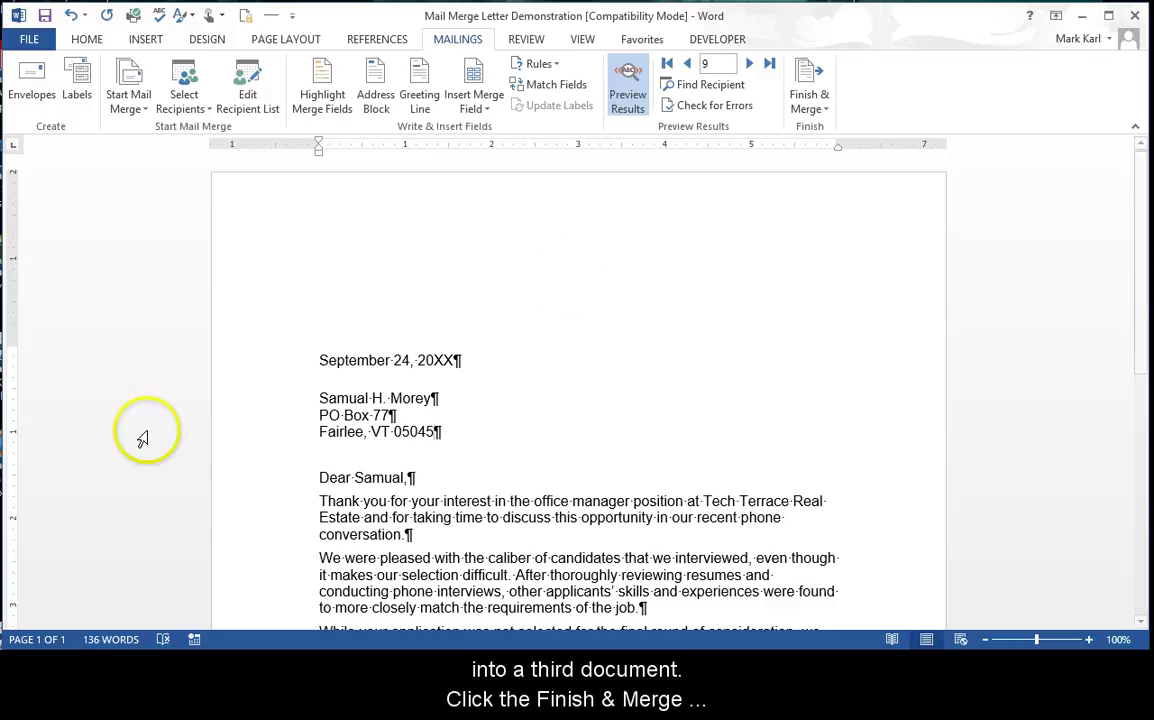
- Merge all records into individual letters in a new document, Letters2
{"action": "left_click", "coordinate": [812, 106]}
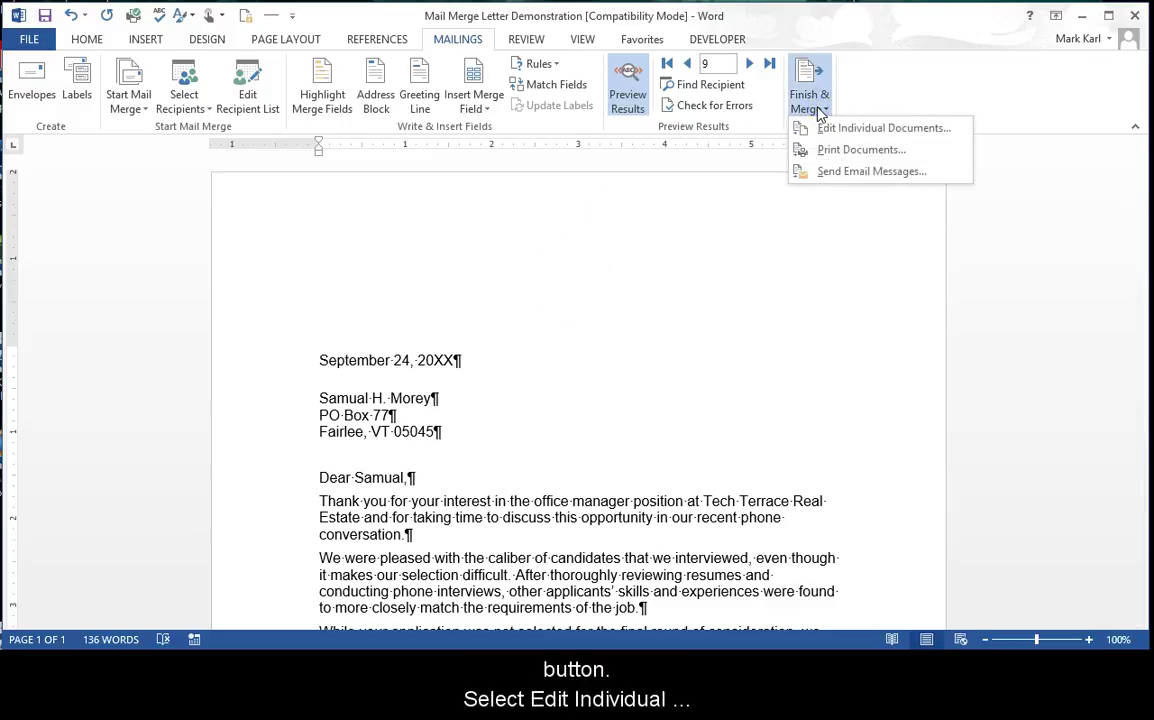
{"action": "left_click", "coordinate": [856, 131]}
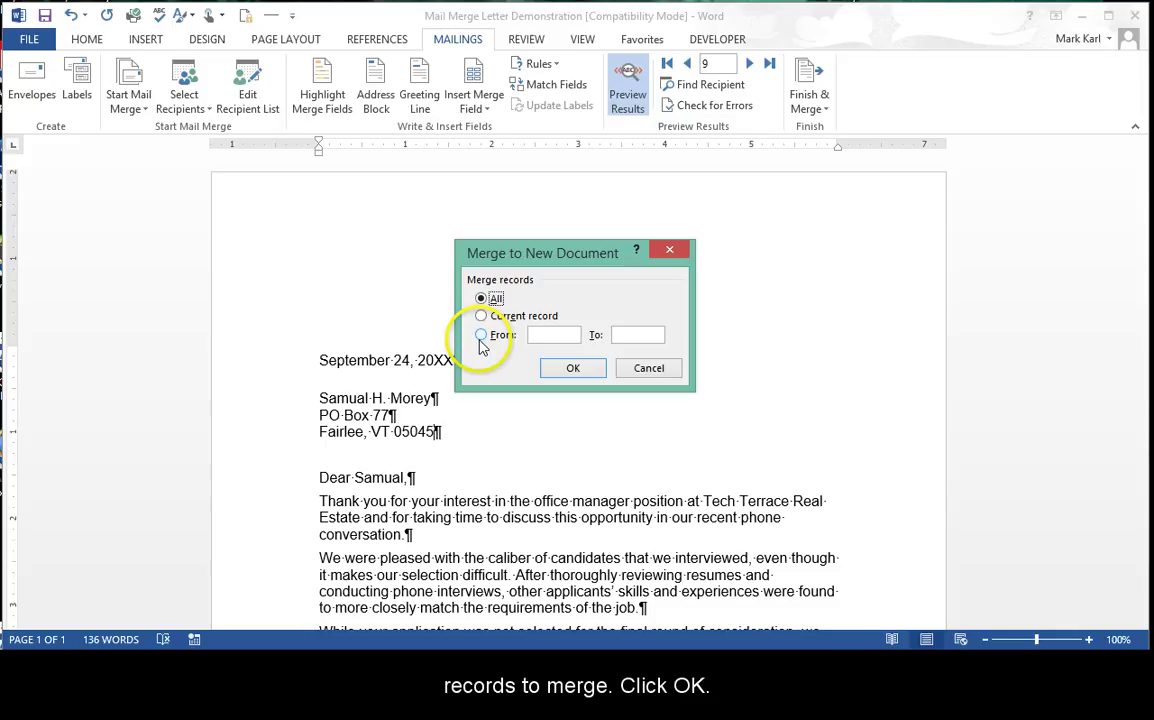
{"action": "left_click", "coordinate": [572, 368]}
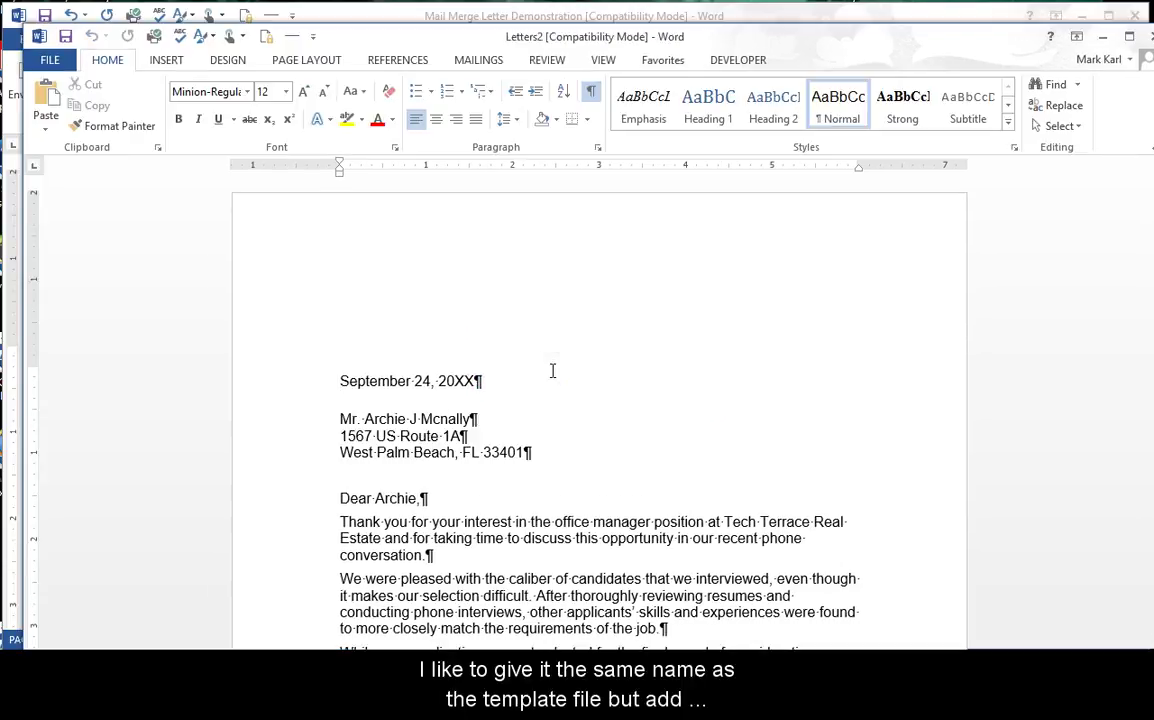
- Save as 'Mail Merge Letter Demonstration Merged' in Schoology Courses > MS Word Mail Merge with Excel
{"action": "left_click", "coordinate": [49, 60]}
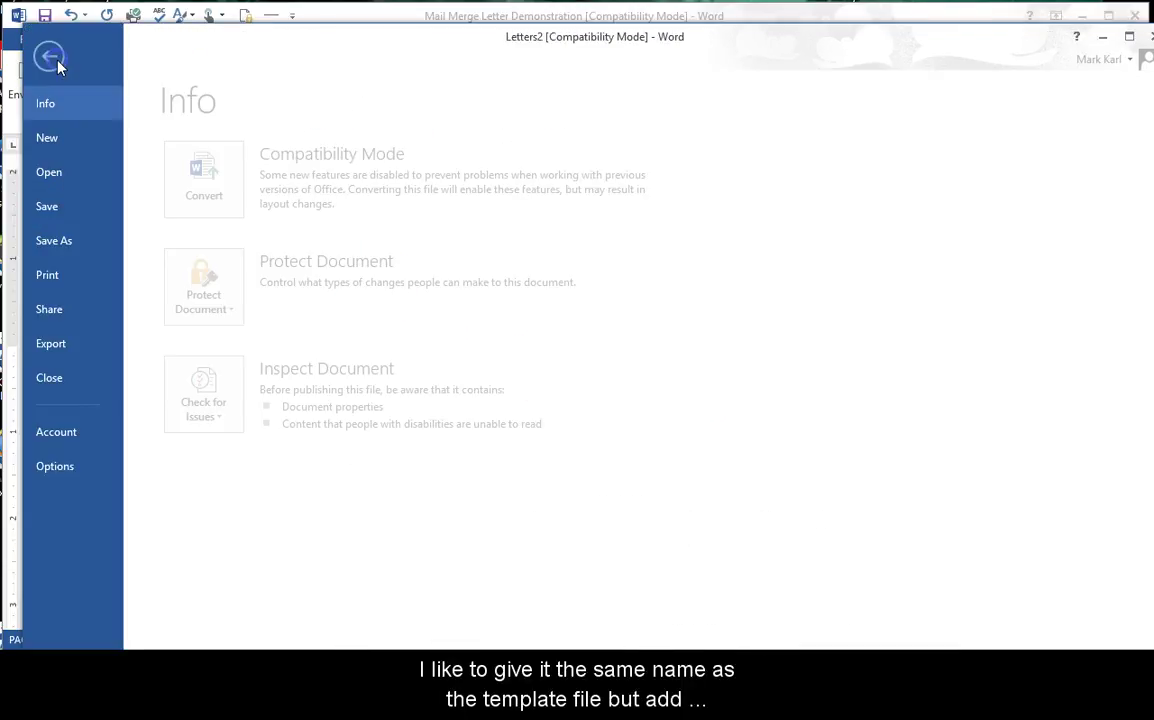
{"action": "left_click", "coordinate": [60, 203]}
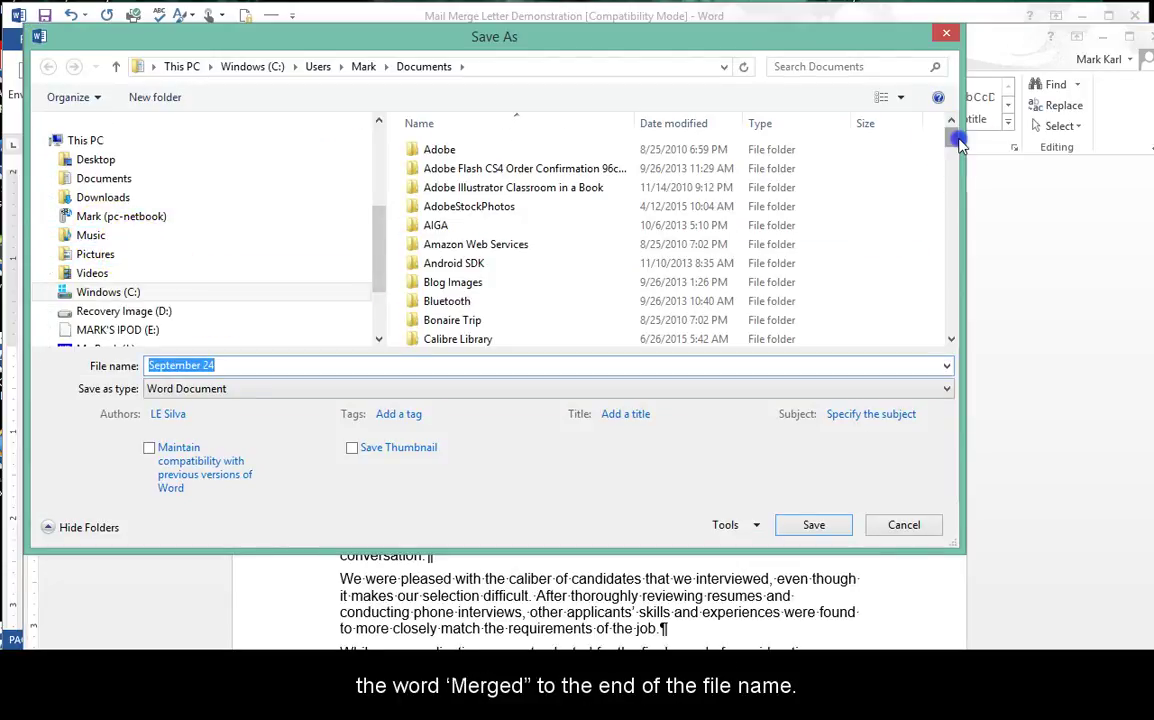
{"action": "left_click_drag", "start_coordinate": [951, 148], "coordinate": [954, 260]}
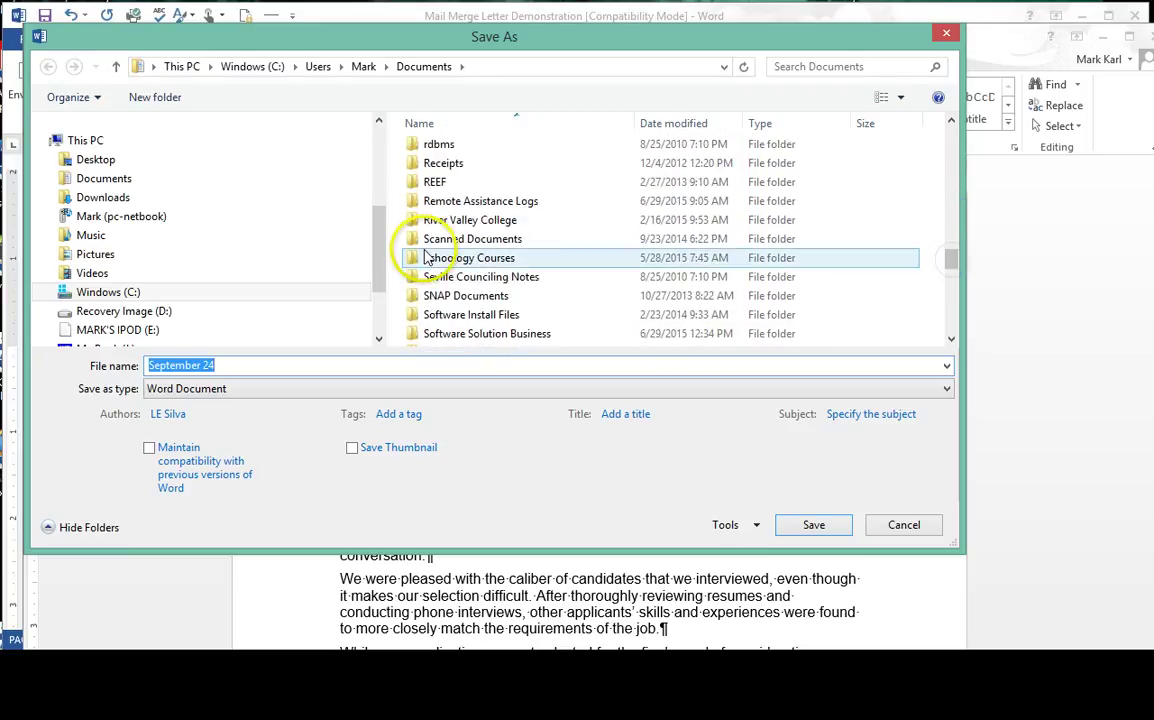
{"action": "double_click", "coordinate": [412, 257]}
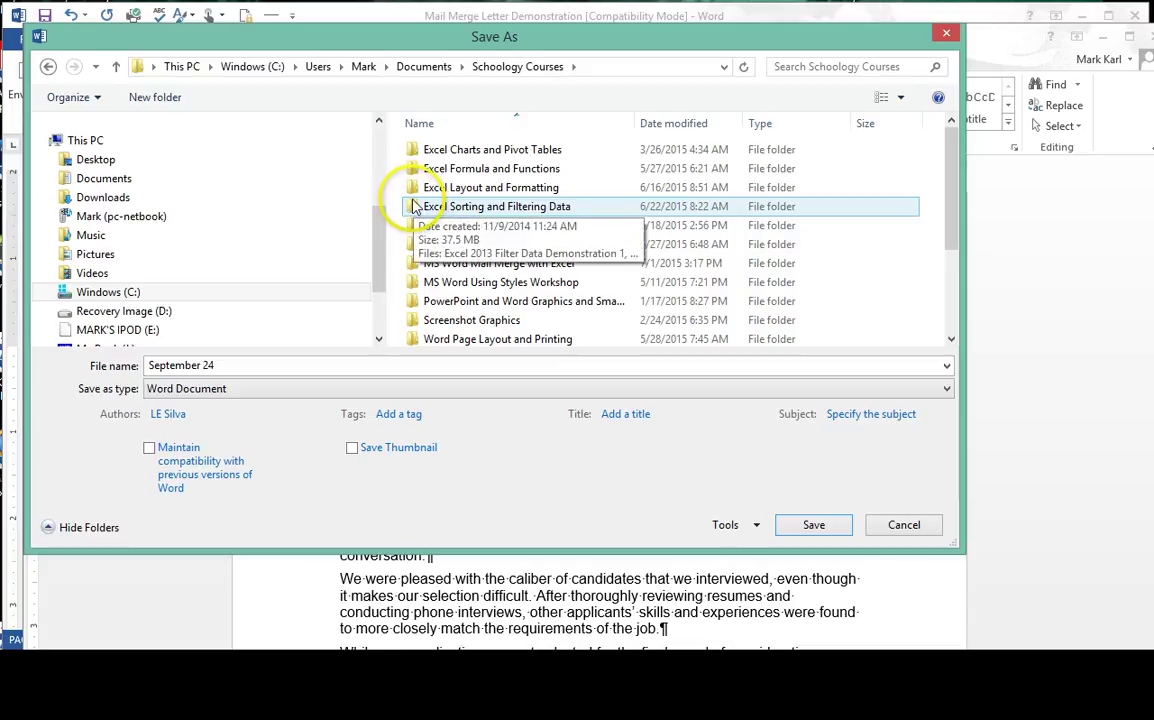
{"action": "double_click", "coordinate": [414, 262]}
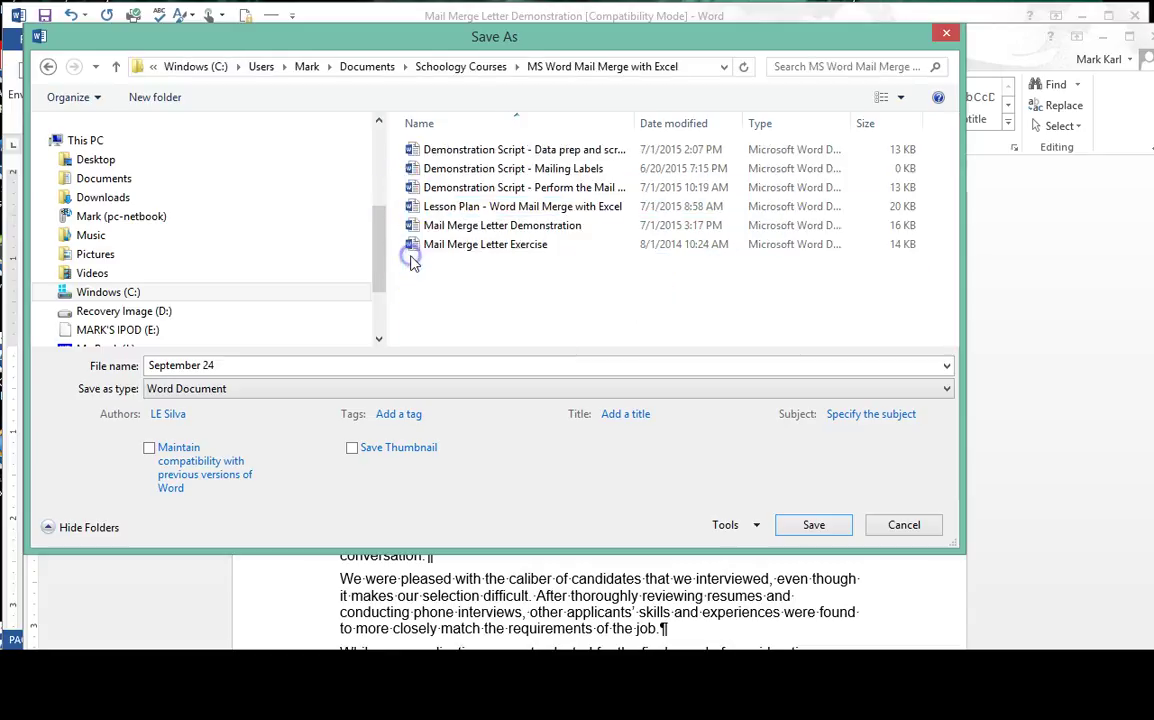
{"action": "left_click", "coordinate": [412, 225]}
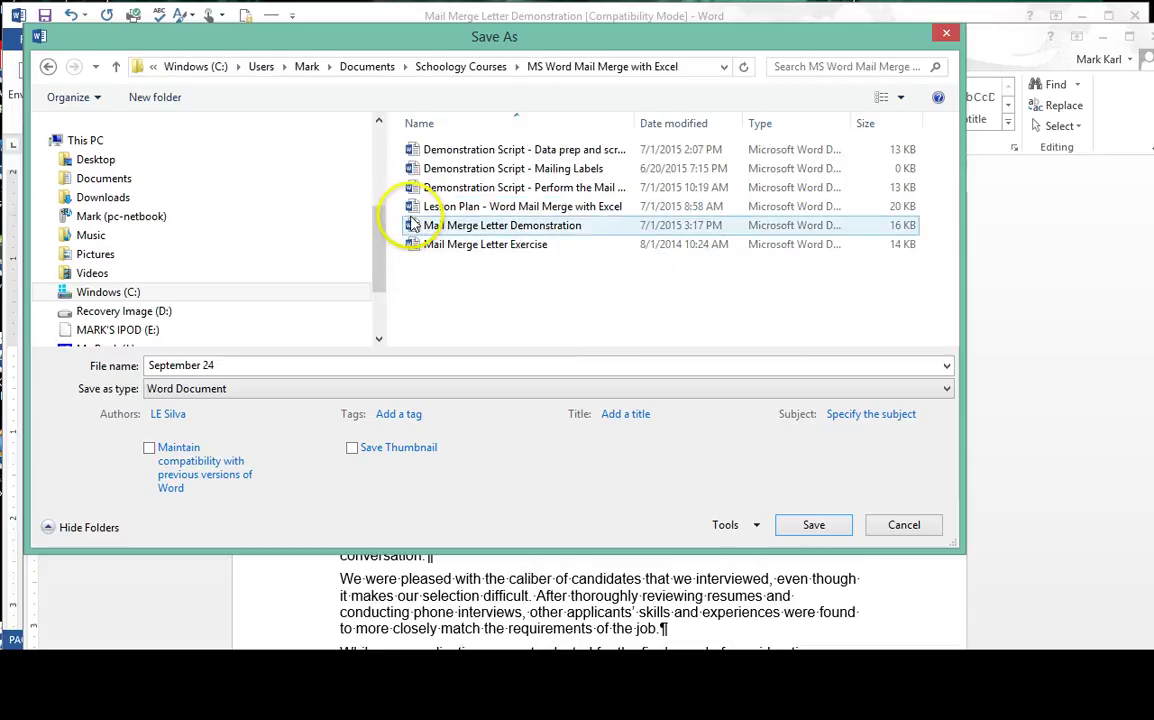
{"action": "left_click", "coordinate": [322, 365]}
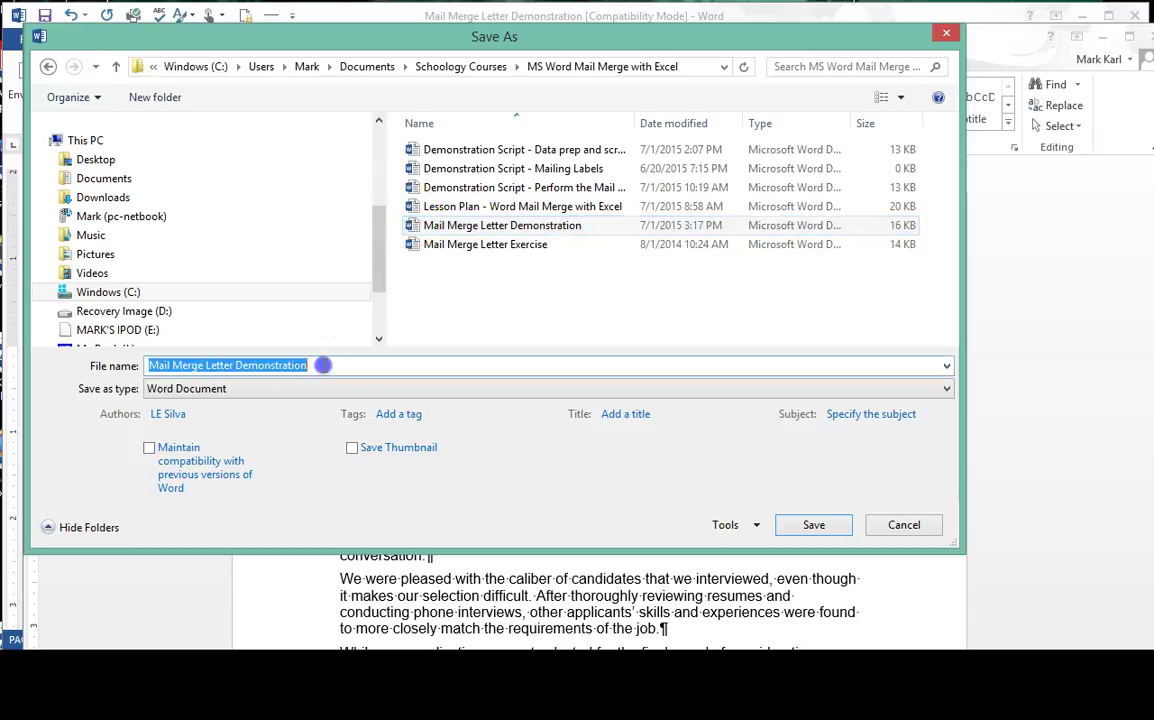
{"action": "left_click", "coordinate": [321, 365]}
{"action": "type", "text": "Merged"}
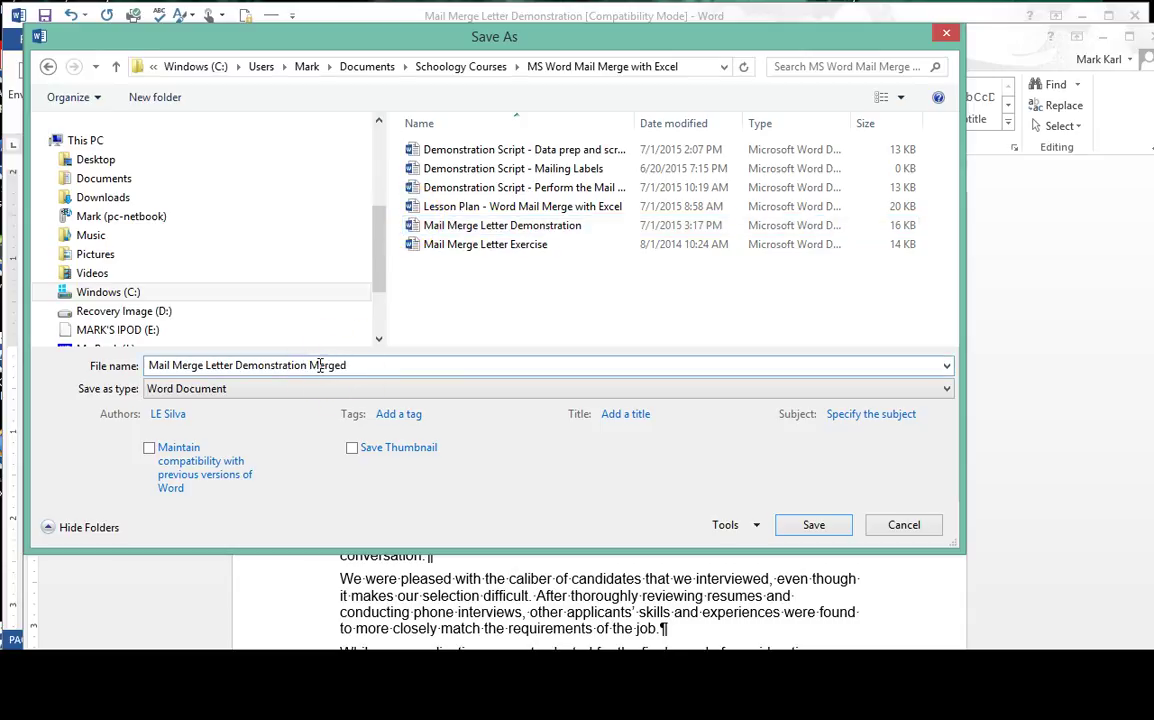
{"action": "left_click", "coordinate": [814, 525]}
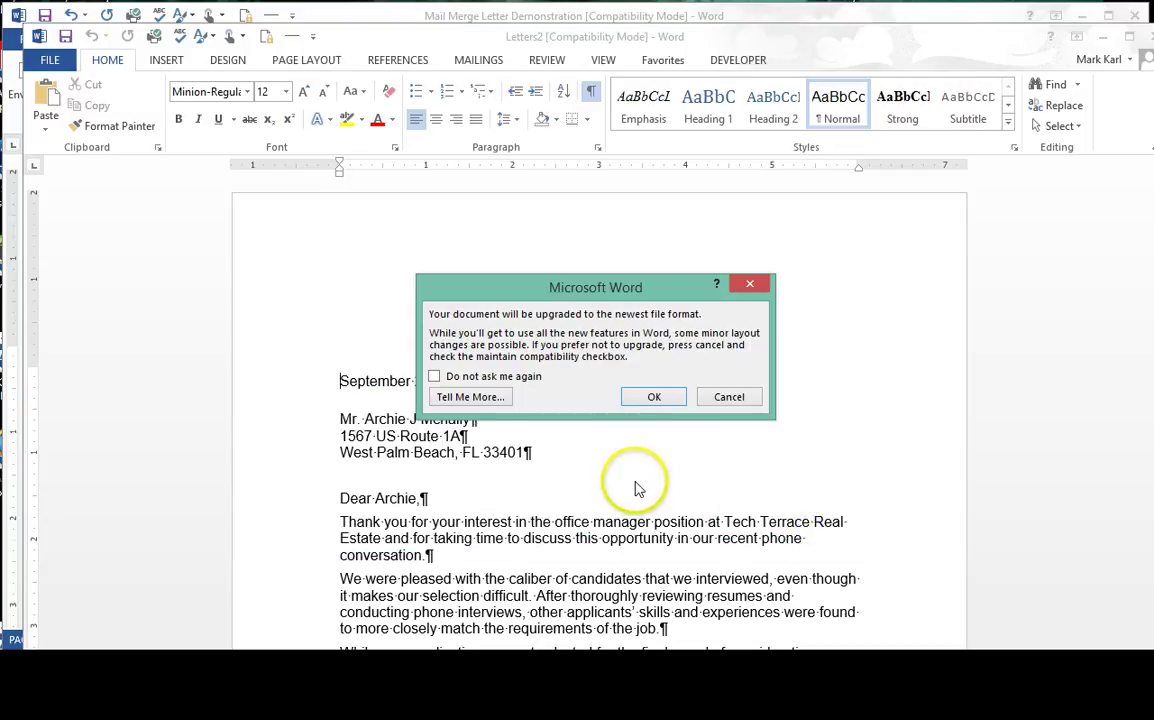
- Accept the newest file format upgrade and review the 21-page merged letters from the top
{"action": "left_click", "coordinate": [651, 399]}
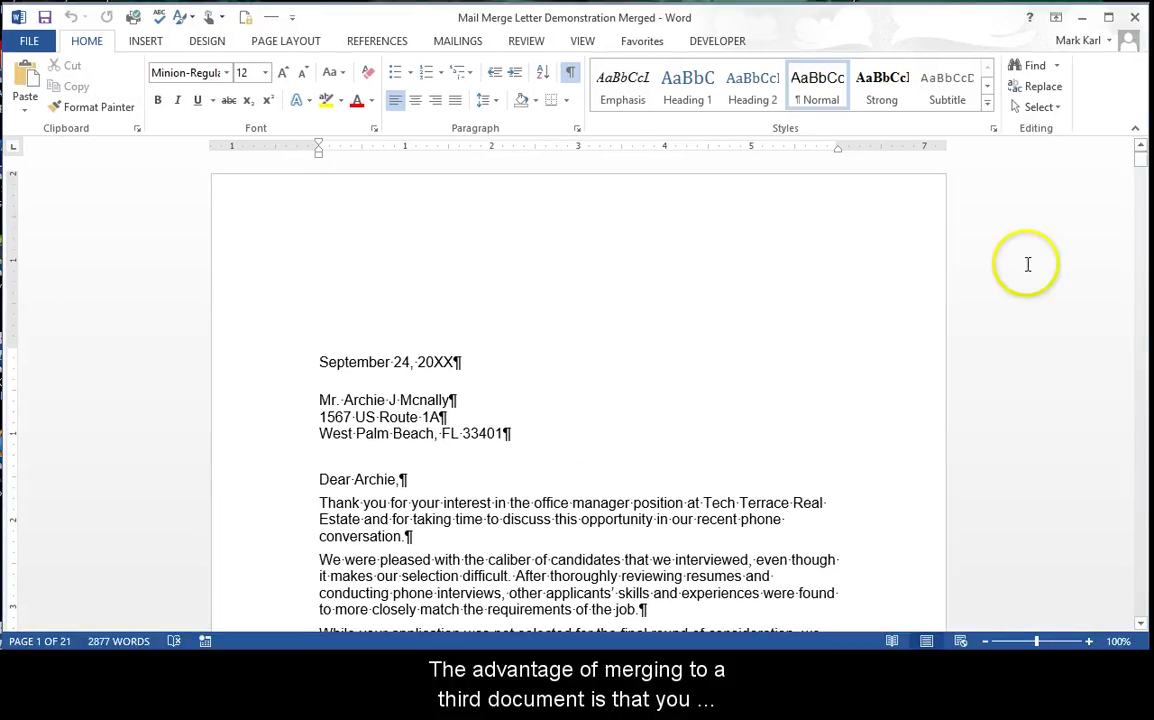
{"action": "left_click", "coordinate": [1141, 625]}
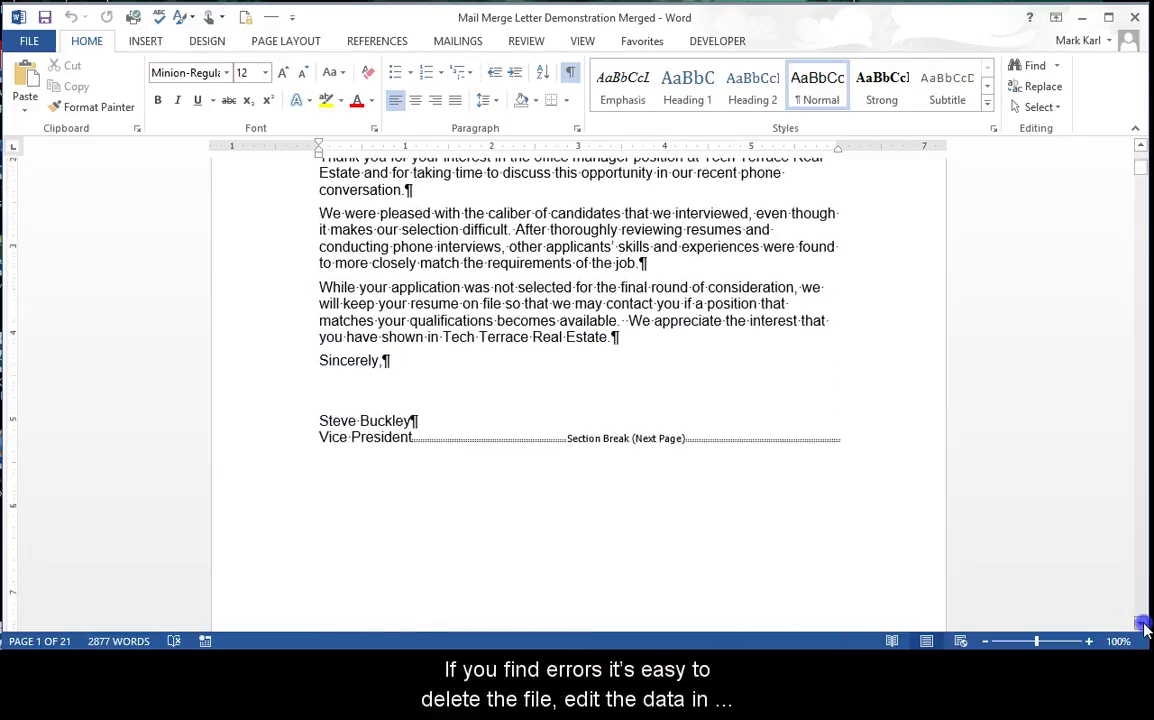
{"action": "left_click_drag", "start_coordinate": [1144, 626], "coordinate": [1144, 626]}
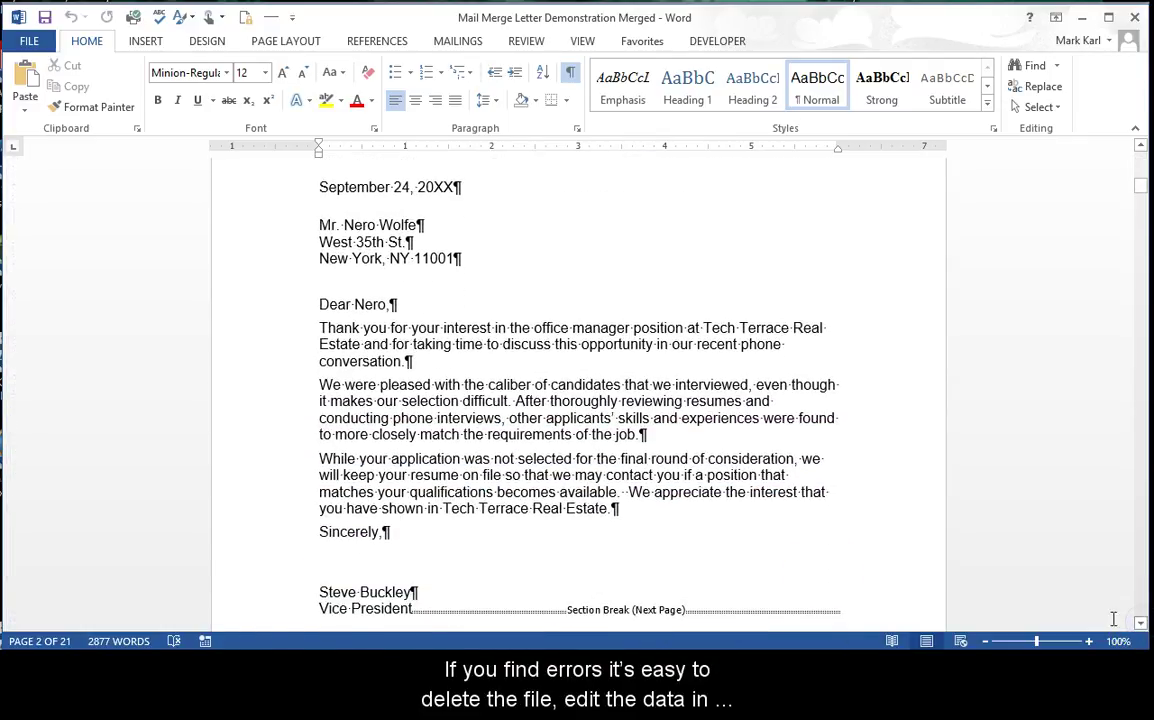
{"action": "left_click", "coordinate": [352, 403]}
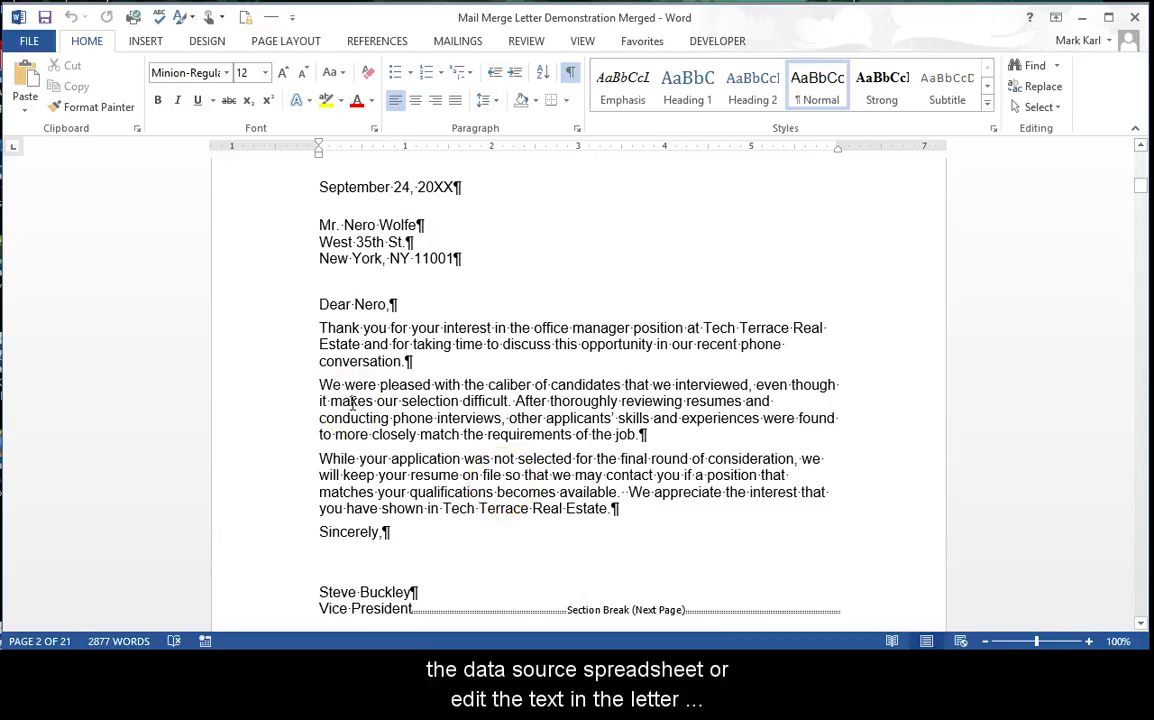
{"action": "left_click", "coordinate": [1141, 190]}
{"action": "left_click_drag", "start_coordinate": [1141, 187], "coordinate": [1141, 149]}
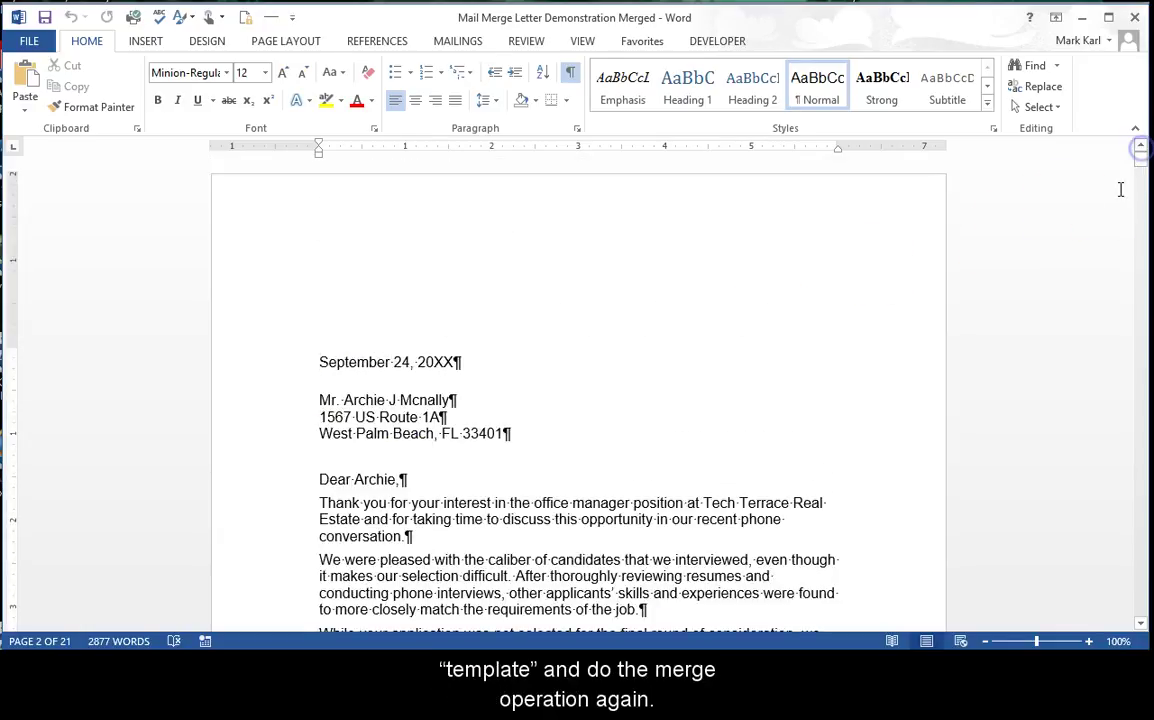
{"action": "left_click_drag", "start_coordinate": [569, 306], "coordinate": [548, 305]}
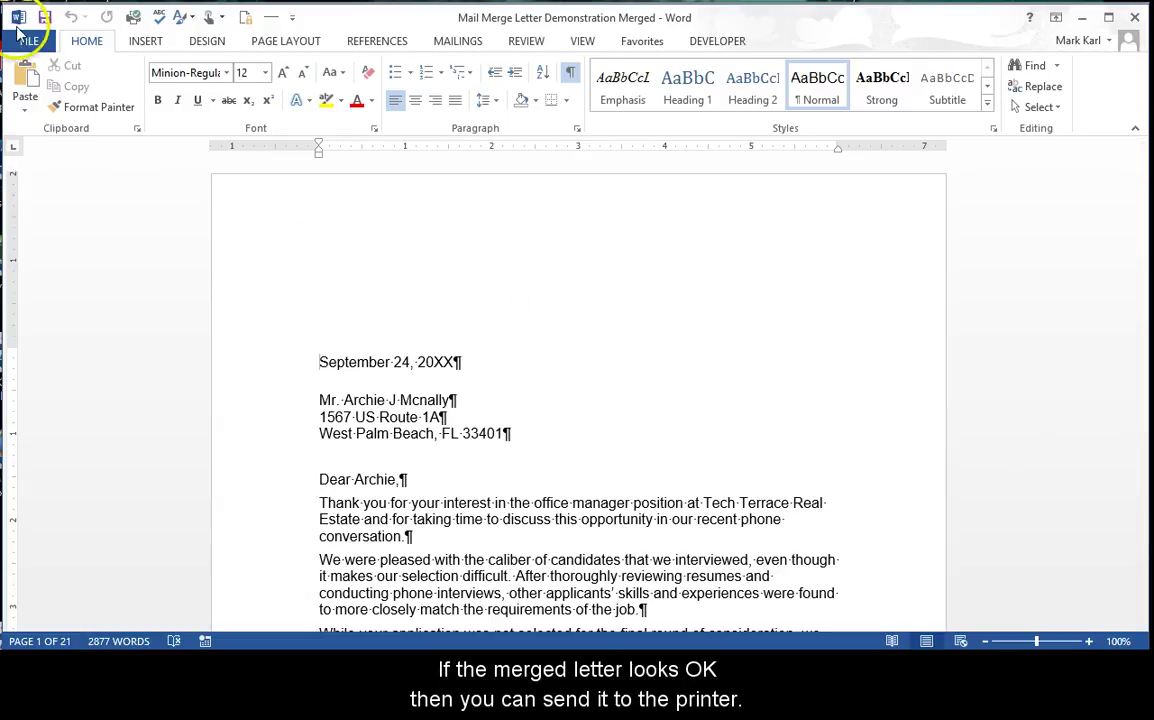
- Open the Print screen from the File menu to preview page 1 of the 21 merged letters
{"action": "left_click", "coordinate": [27, 42]}
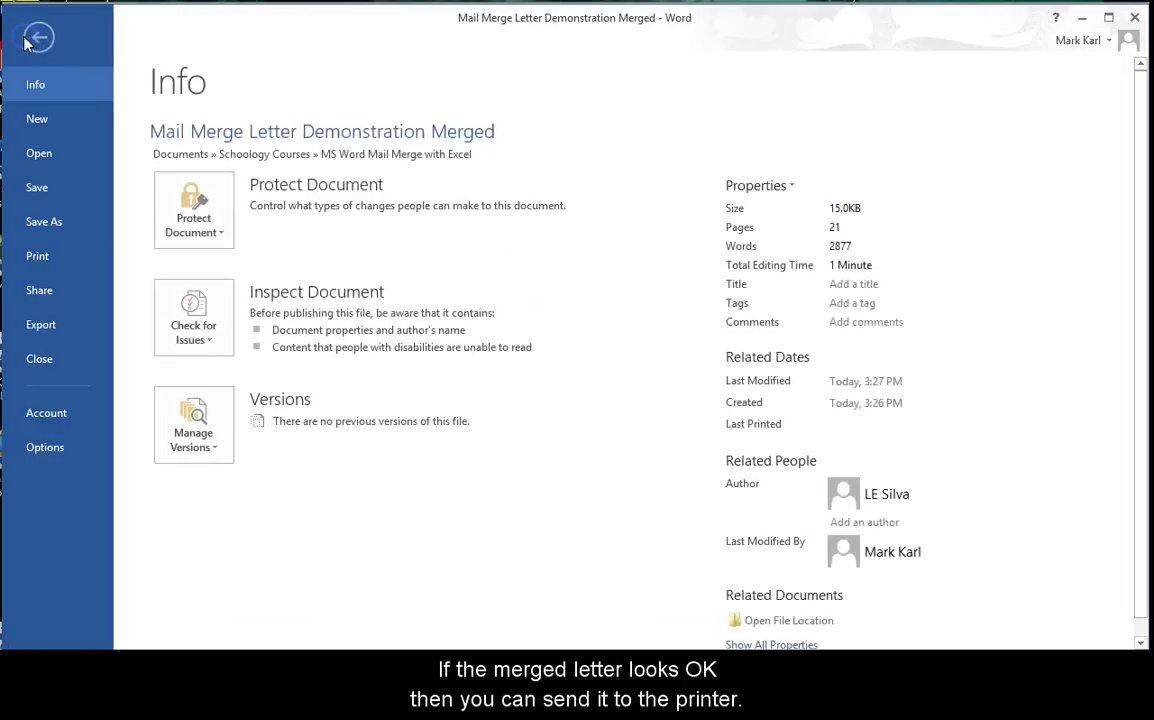
{"action": "left_click", "coordinate": [35, 257]}
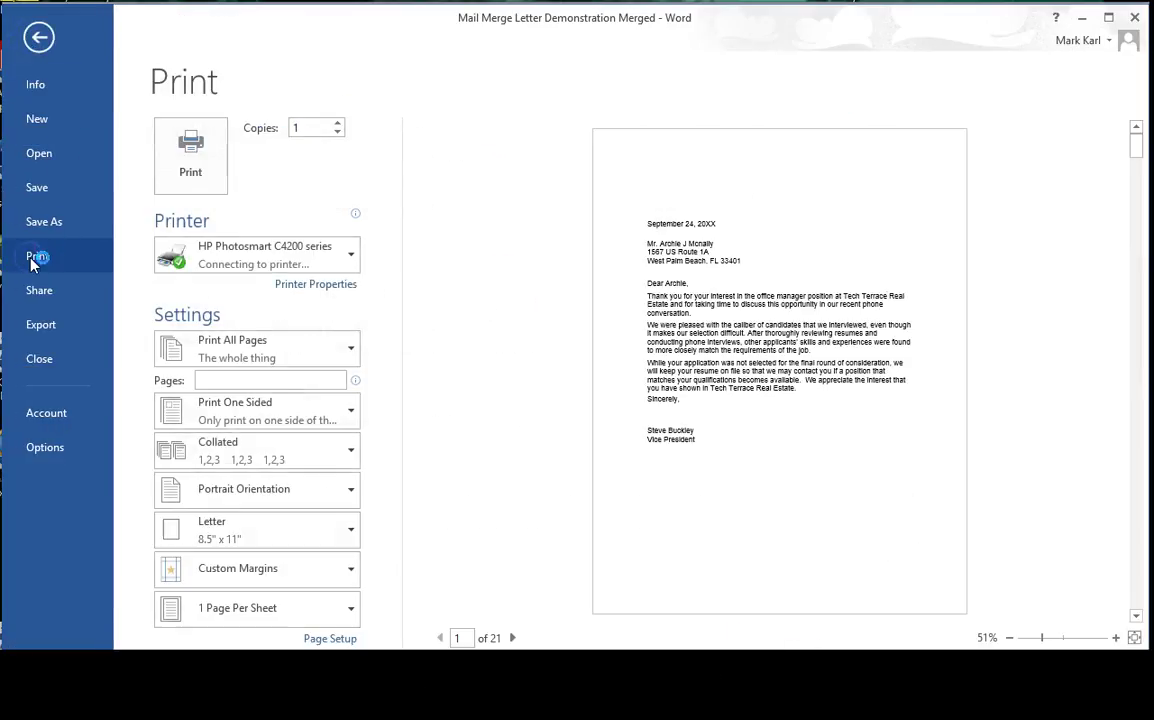